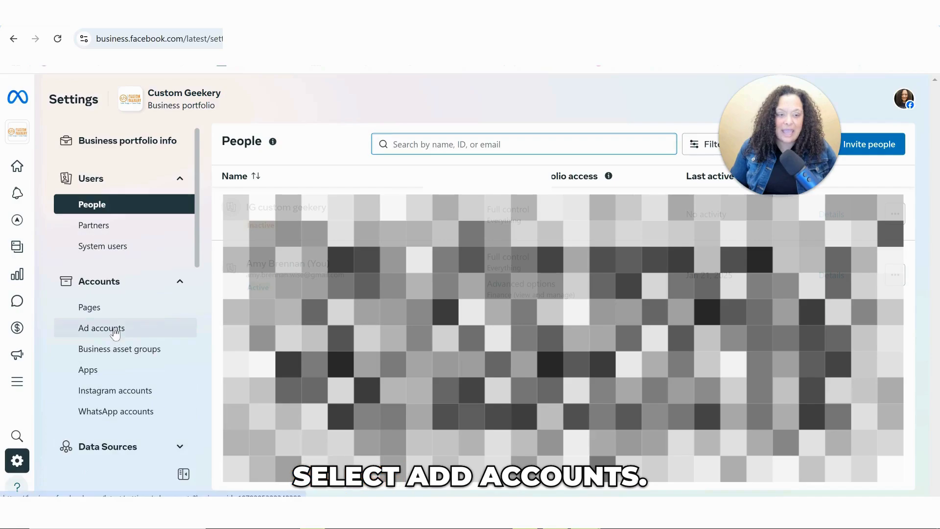
Open the business portfolio's ad accounts and bring up the options for adding an ad account
left_click(115, 333)
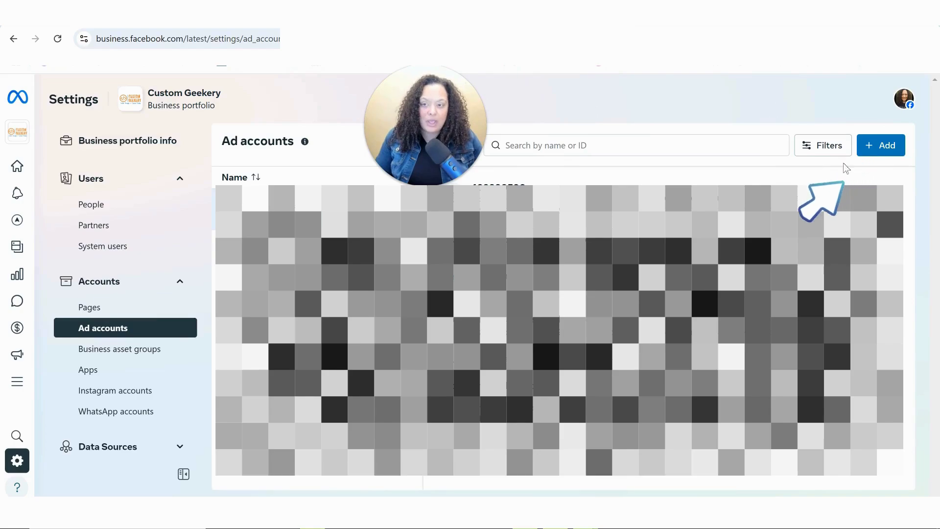
left_click(867, 149)
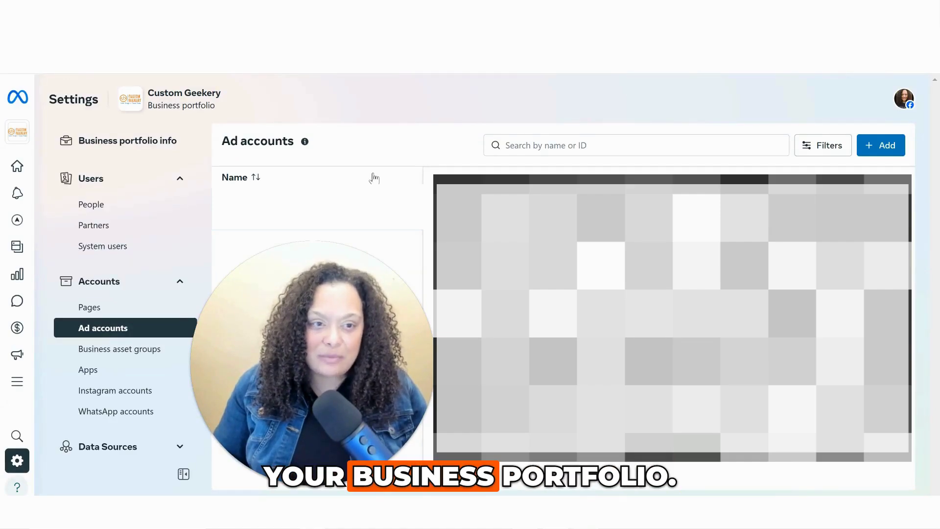
Go to the campaigns list in Ads Manager and start creating a new campaign
mouse_move(29, 164)
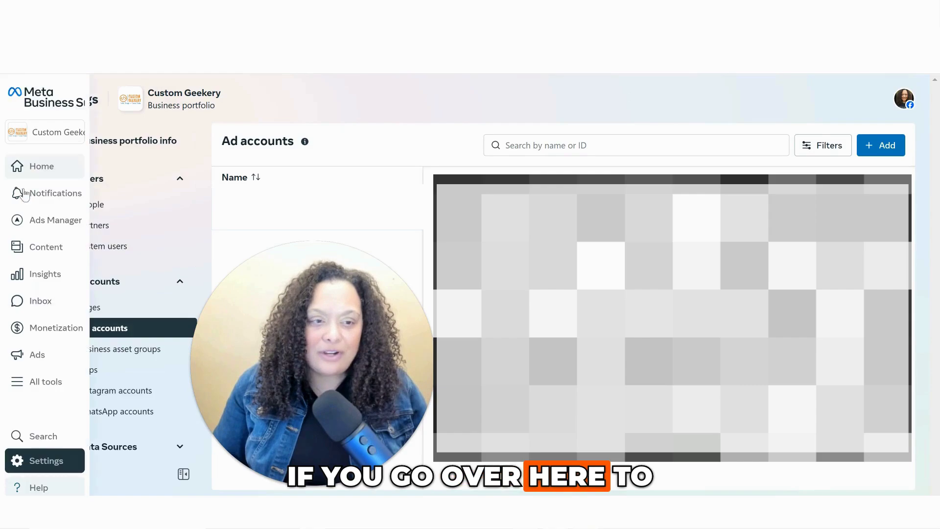
mouse_move(94, 225)
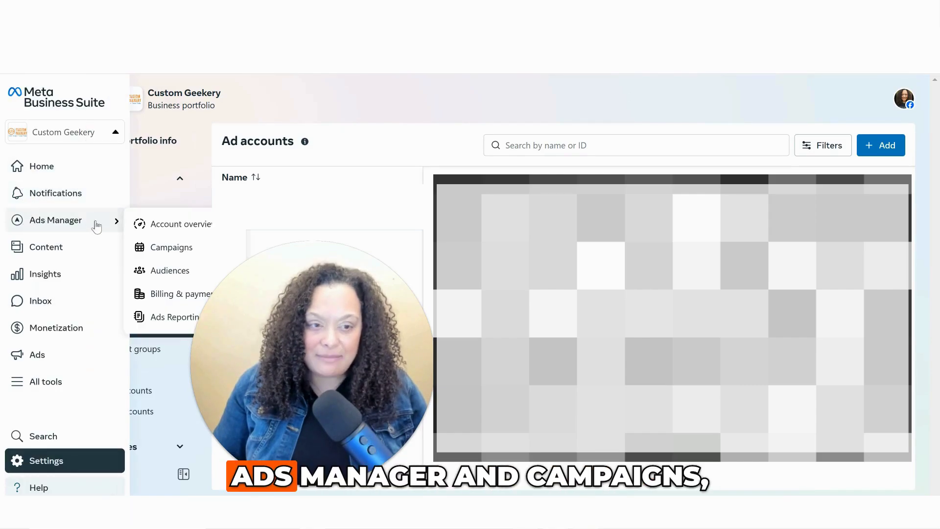
left_click(146, 246)
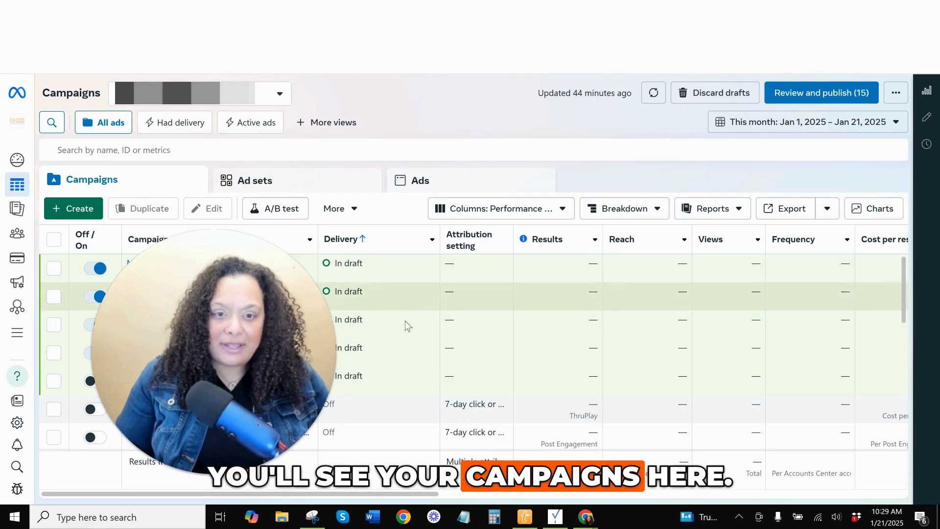
mouse_move(406, 325)
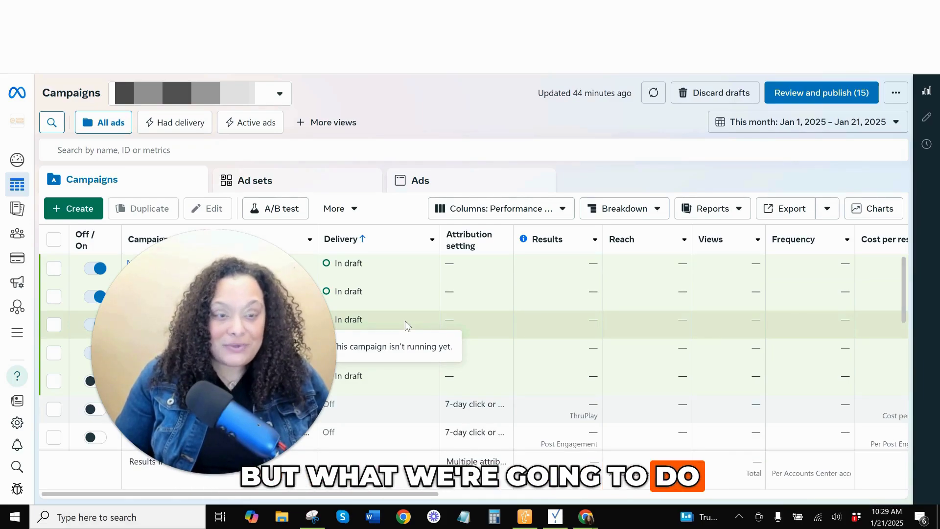
left_click(93, 212)
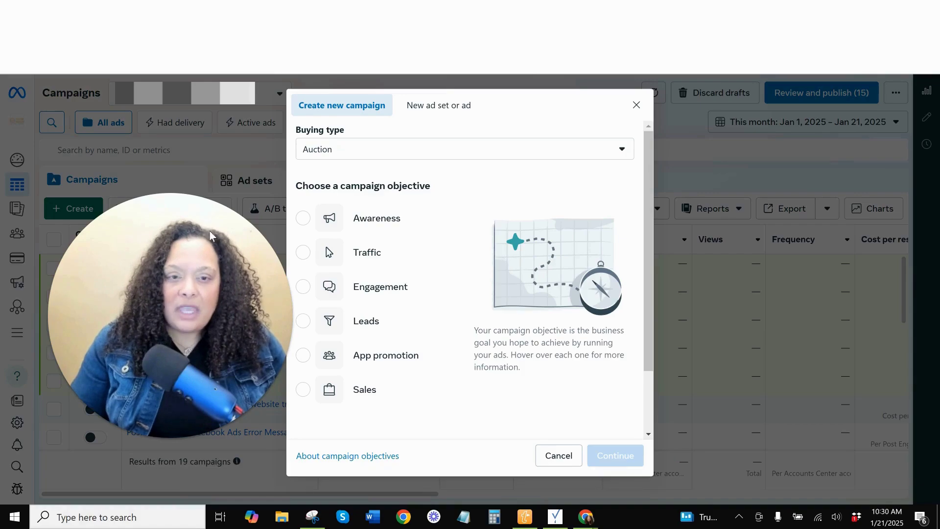
Examine what each campaign objective, from Awareness to Sales, is good for
mouse_move(337, 221)
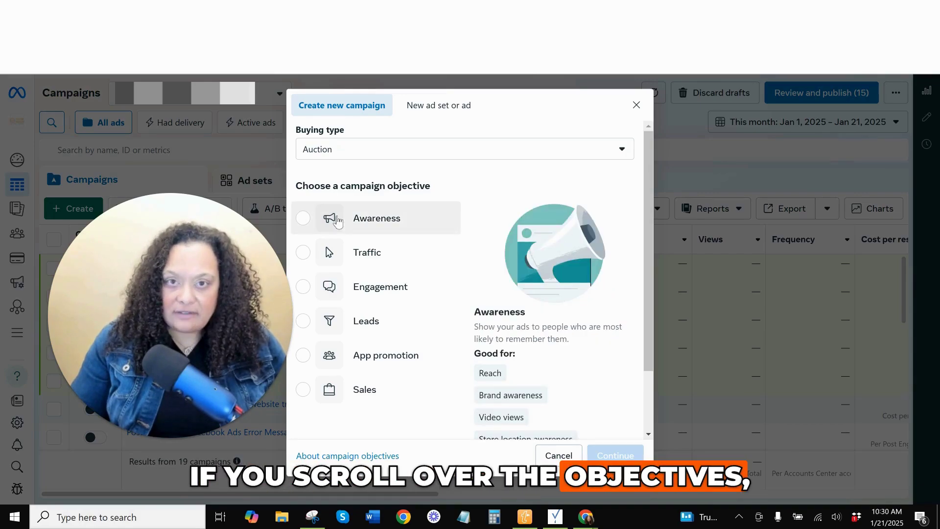
mouse_move(349, 255)
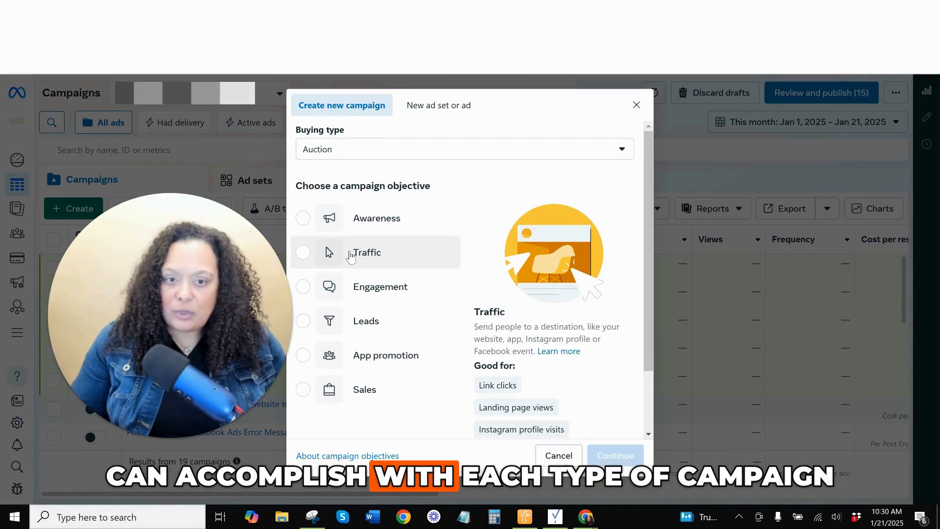
mouse_move(350, 284)
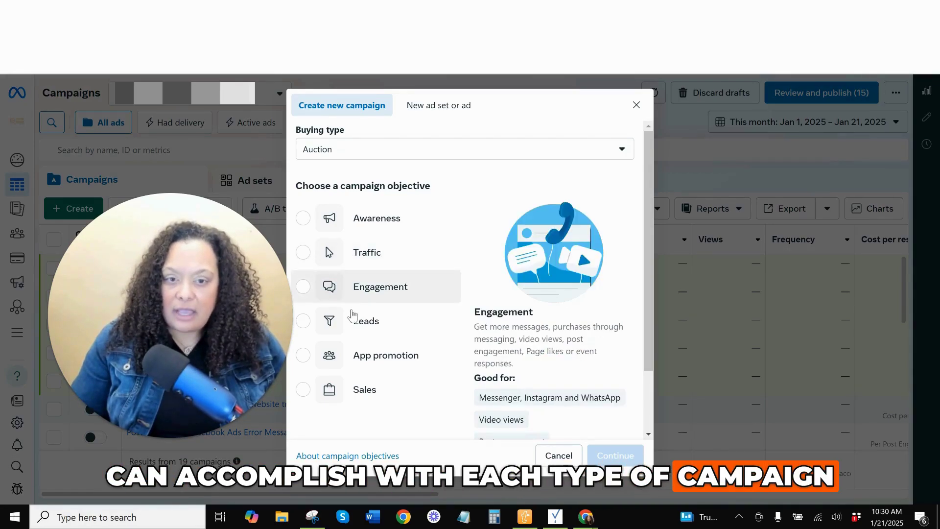
mouse_move(353, 319)
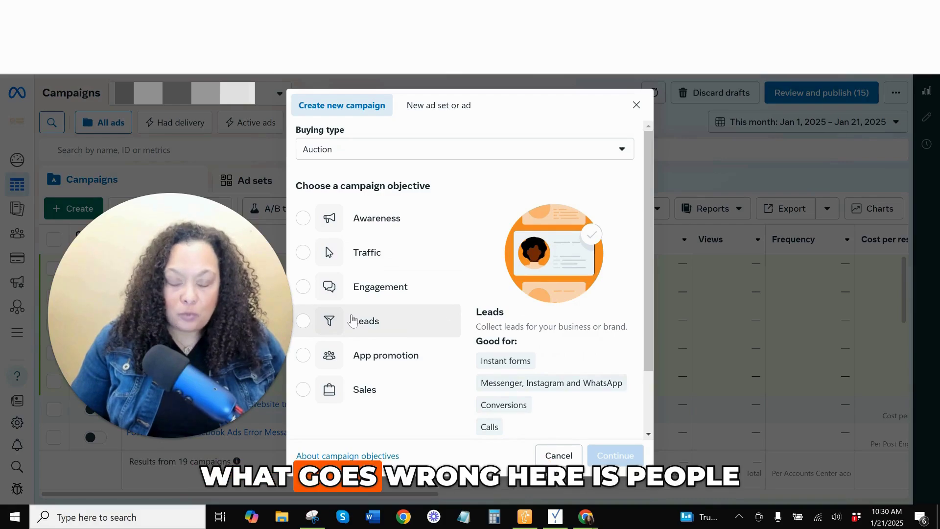
mouse_move(362, 359)
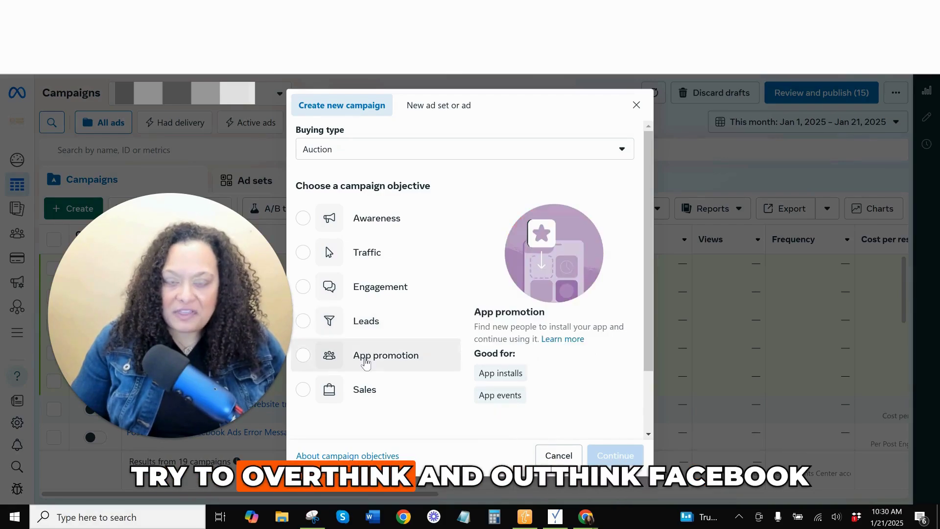
mouse_move(367, 397)
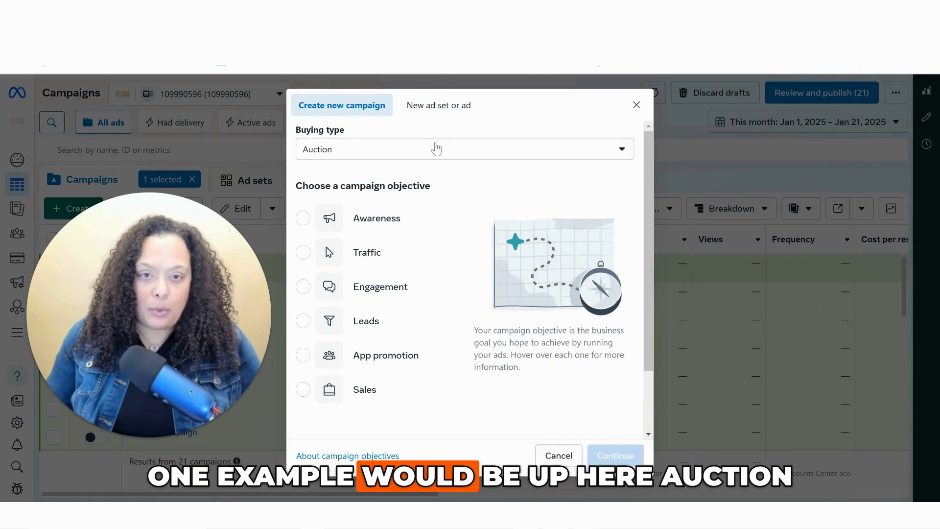
Check the buying types, keep Auction, and create the campaign with the Awareness objective
left_click(433, 151)
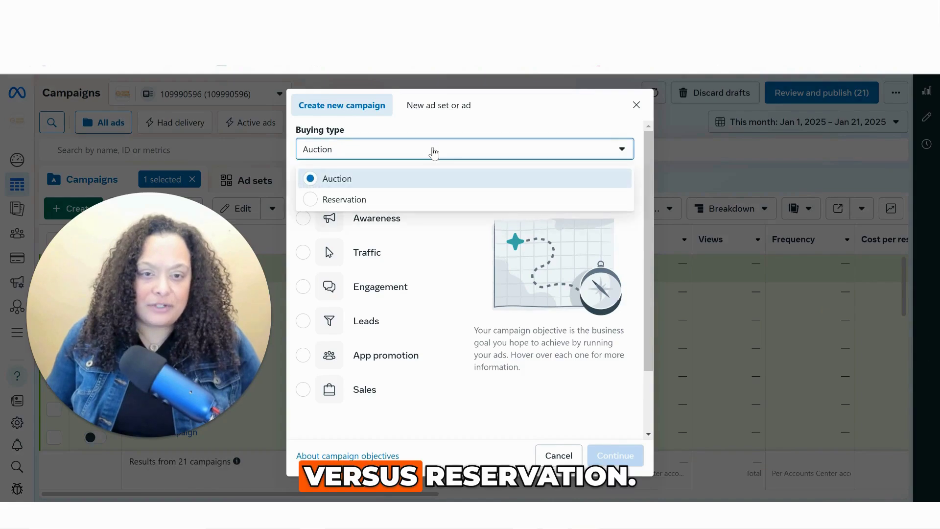
left_click(432, 152)
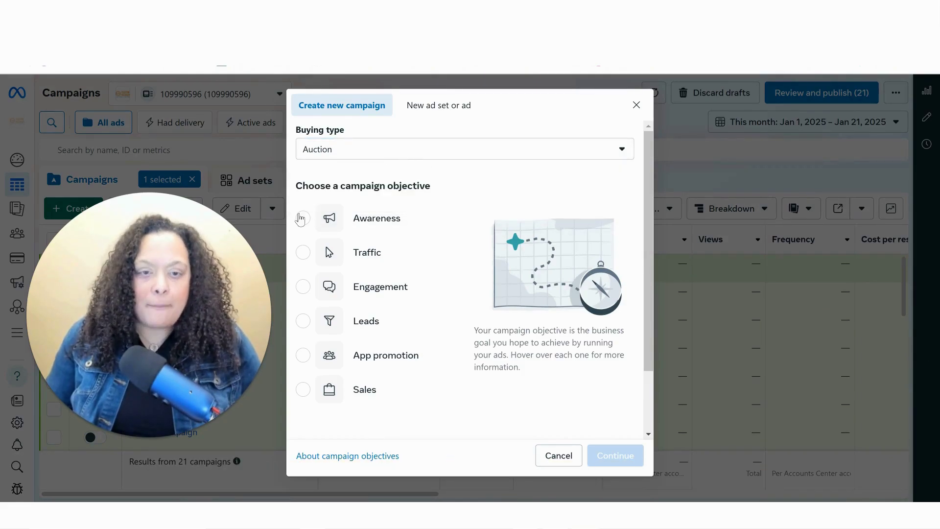
left_click(301, 222)
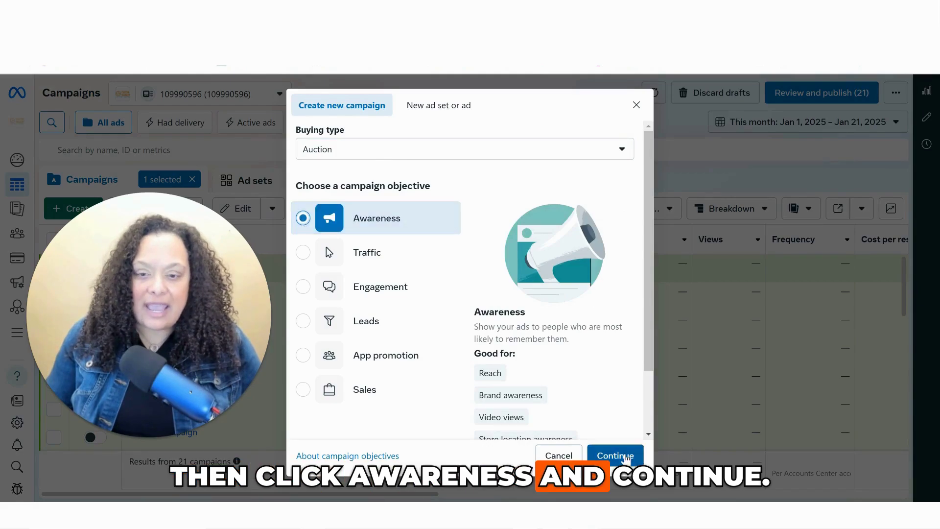
left_click(617, 455)
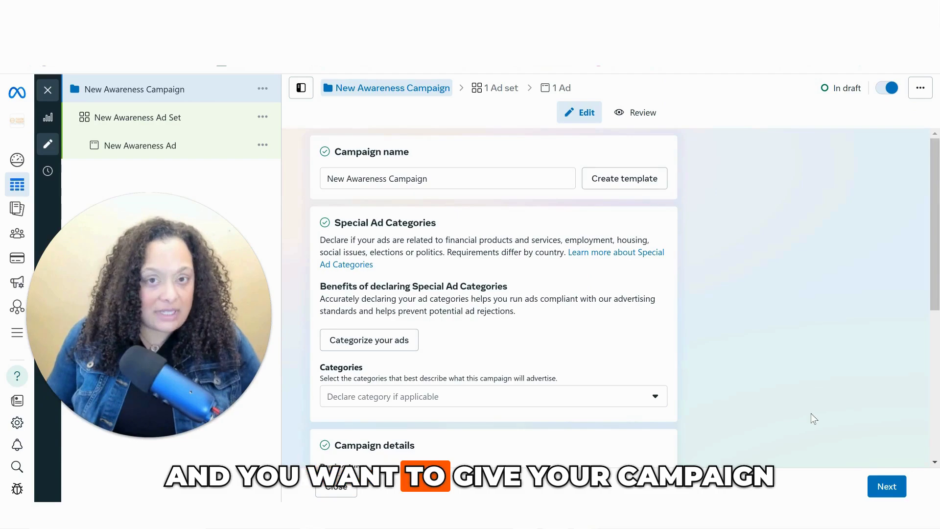
Rename the campaign as Local Awareness Campaign
left_click(346, 178)
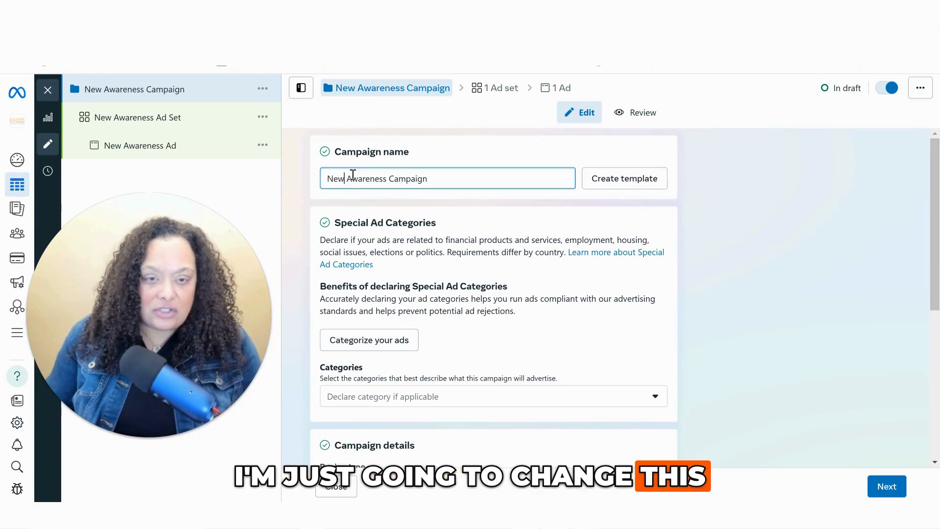
key("BackSpace")
key("BackSpace")
key("BackSpace")
key("BackSpace")
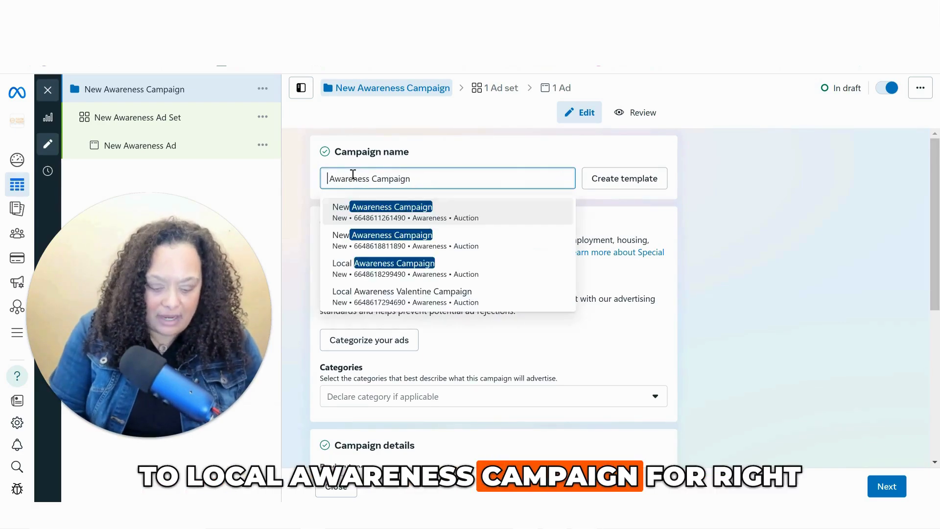
type("Local")
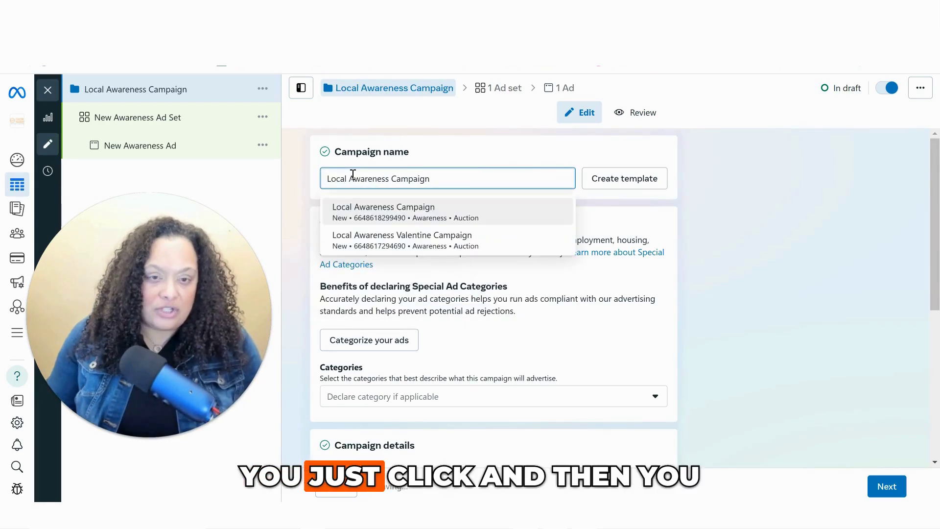
left_click(541, 154)
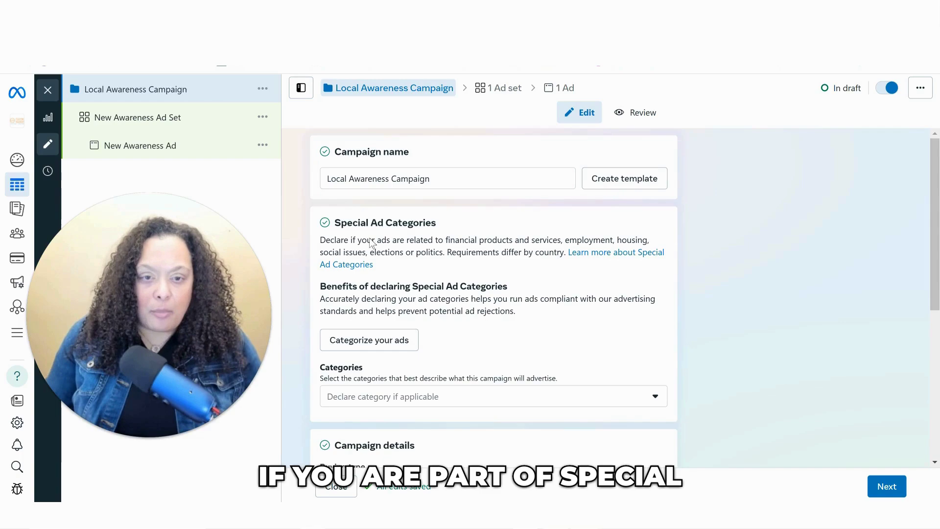
Read the help article on choosing a Special Ad Category, including its list of categories, and close it
left_click(602, 255)
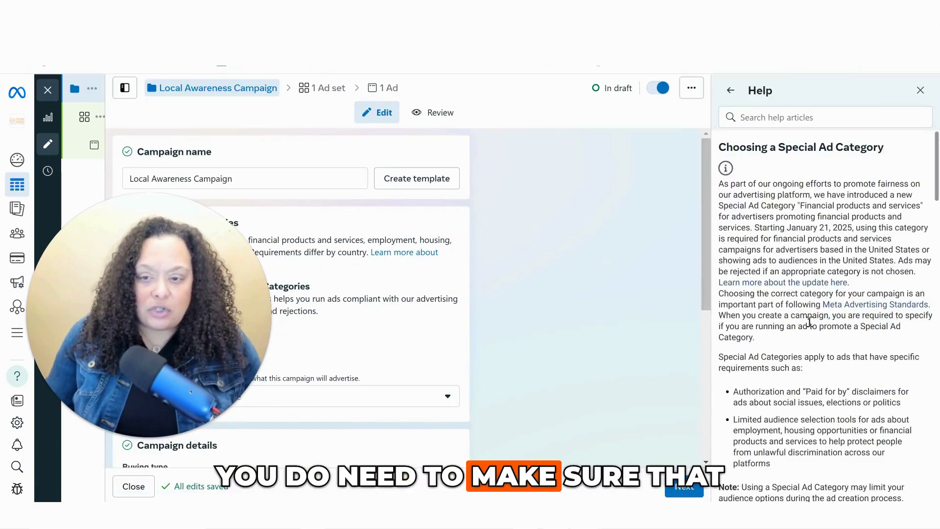
scroll(810, 325, "down", 3)
scroll(810, 326, "down", 8)
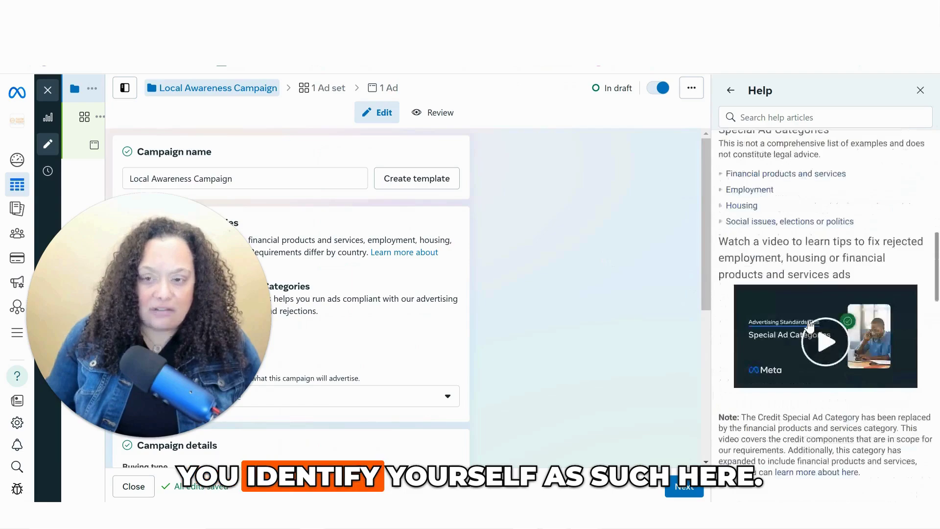
scroll(810, 326, "up", 2)
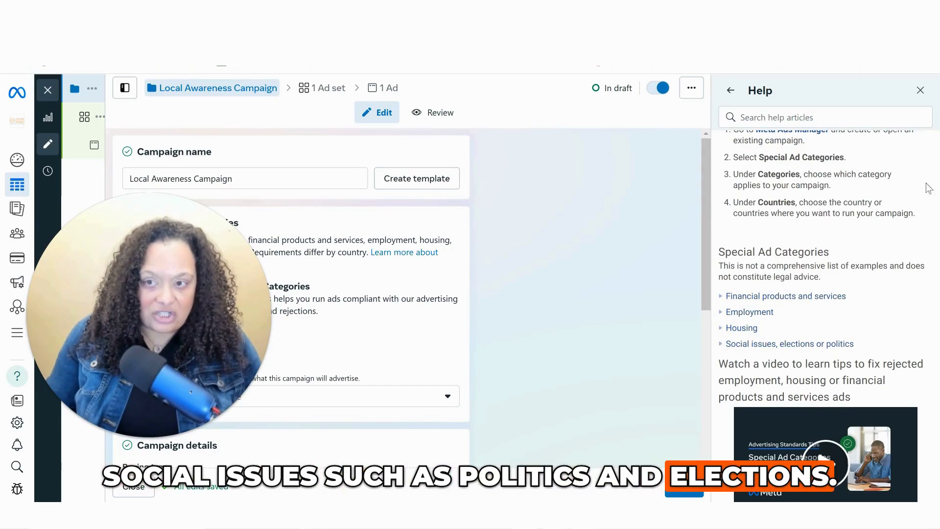
left_click(920, 91)
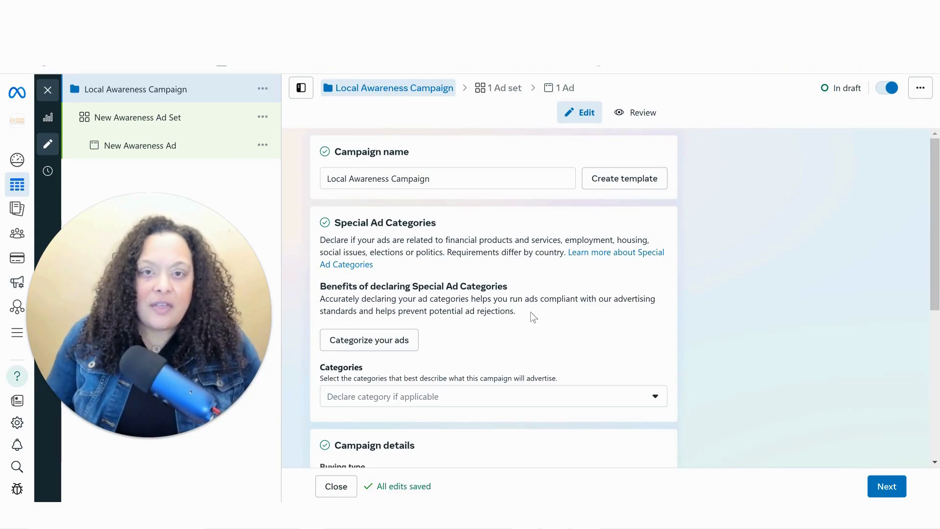
Review the campaign details, Advantage campaign budget and A/B test settings, and continue to the ad set with them unchanged
scroll(533, 318, "down", 3)
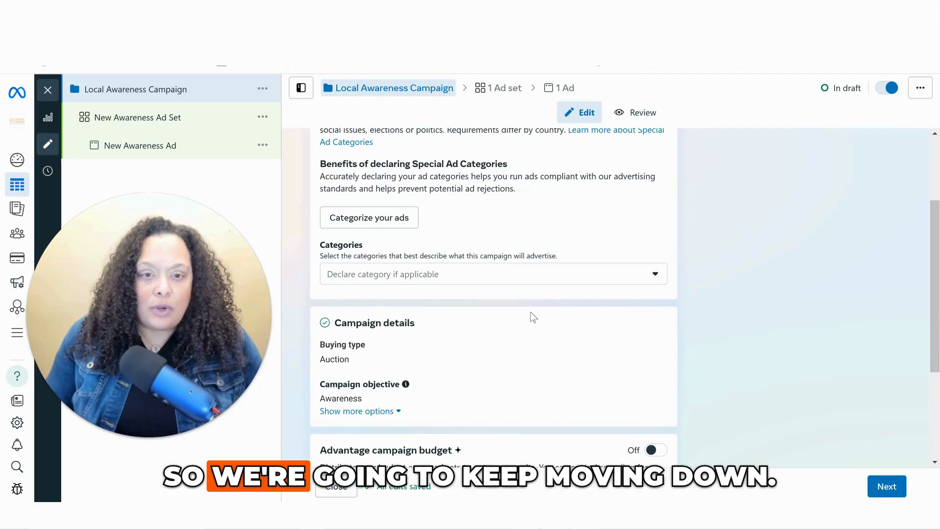
scroll(533, 317, "down", 3)
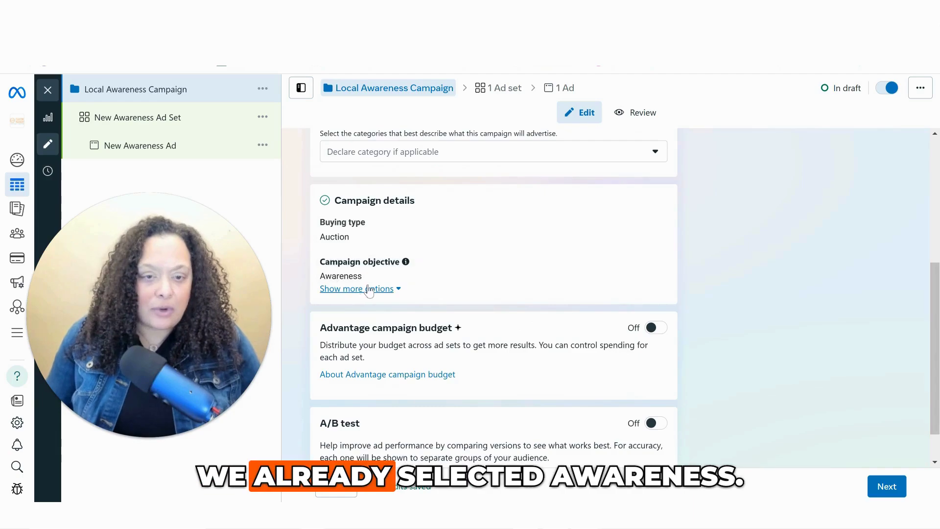
scroll(528, 267, "down", 1)
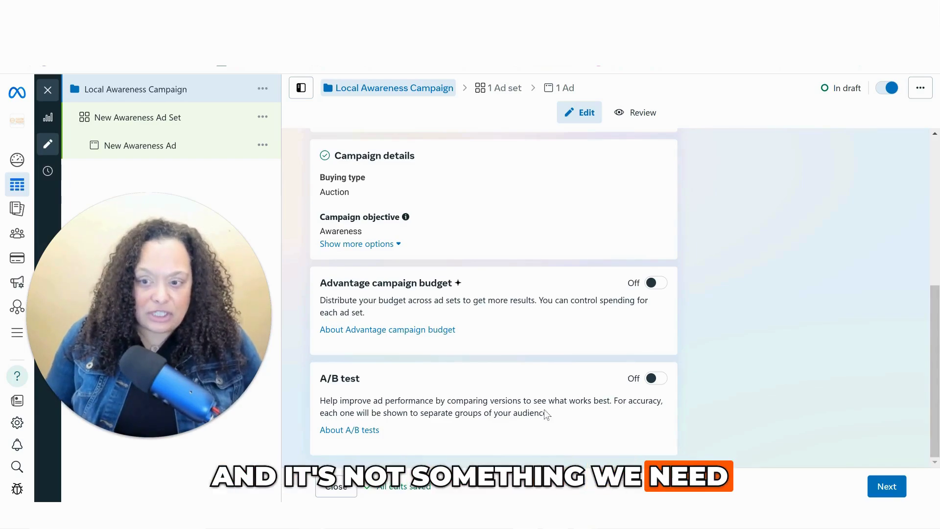
left_click(887, 487)
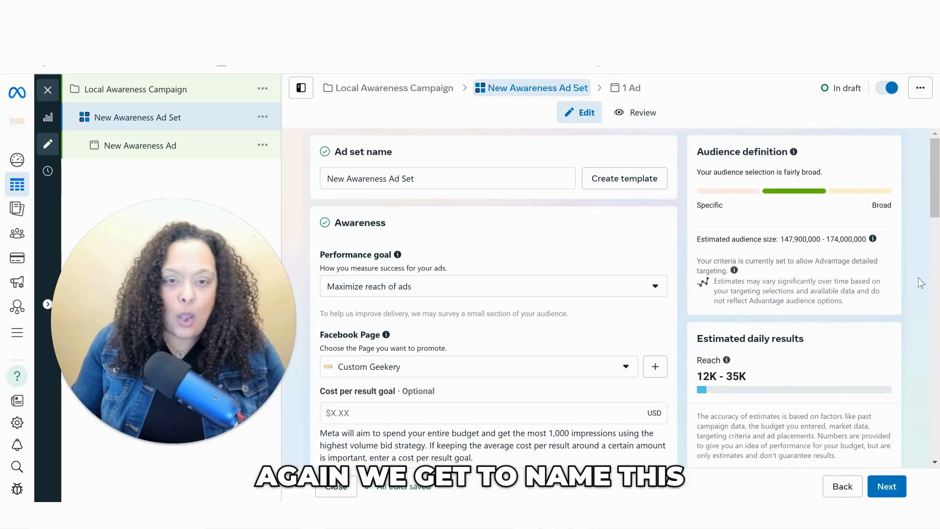
Rename the ad set as Local Awareness Ad Set
left_click(349, 179)
key("BackSpace")
key("BackSpace")
key("BackSpace")
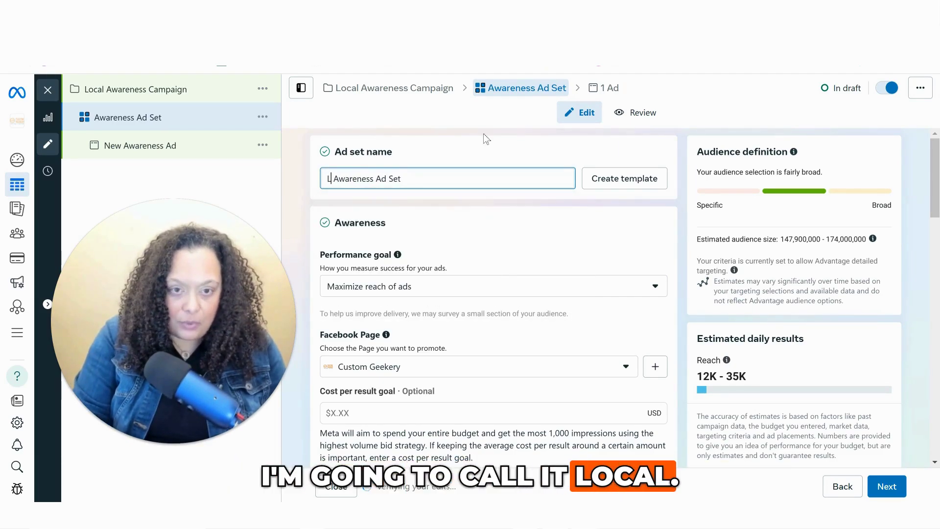
type("Local")
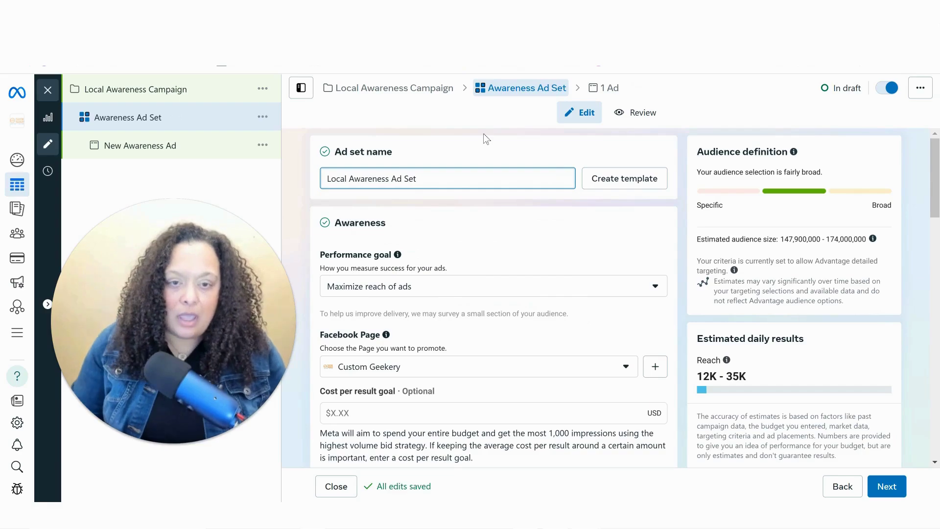
left_click(502, 239)
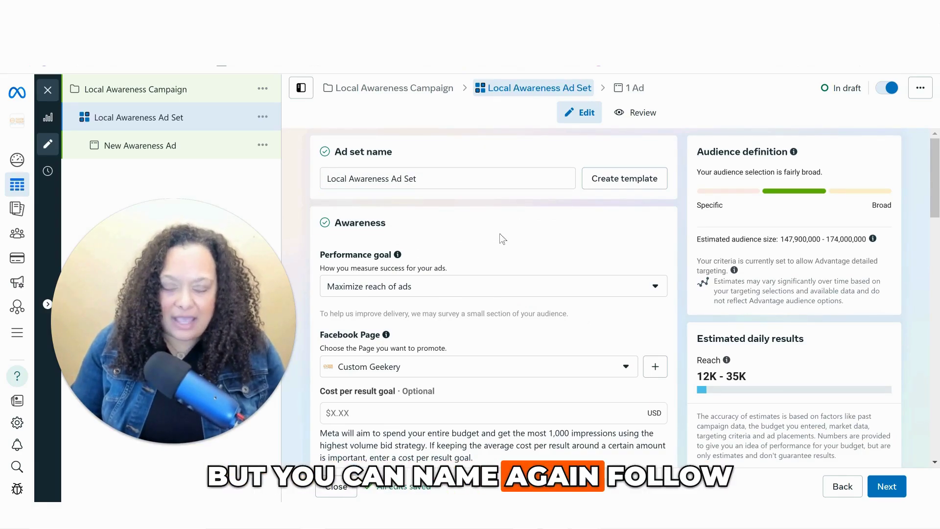
Review the ad set's performance goal options and keep Maximize reach of ads
scroll(502, 239, "down", 1)
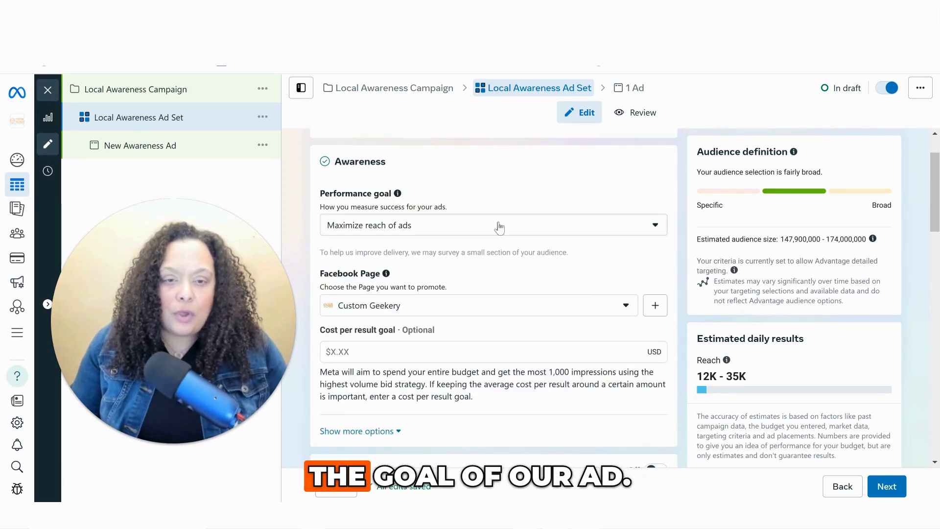
left_click(656, 226)
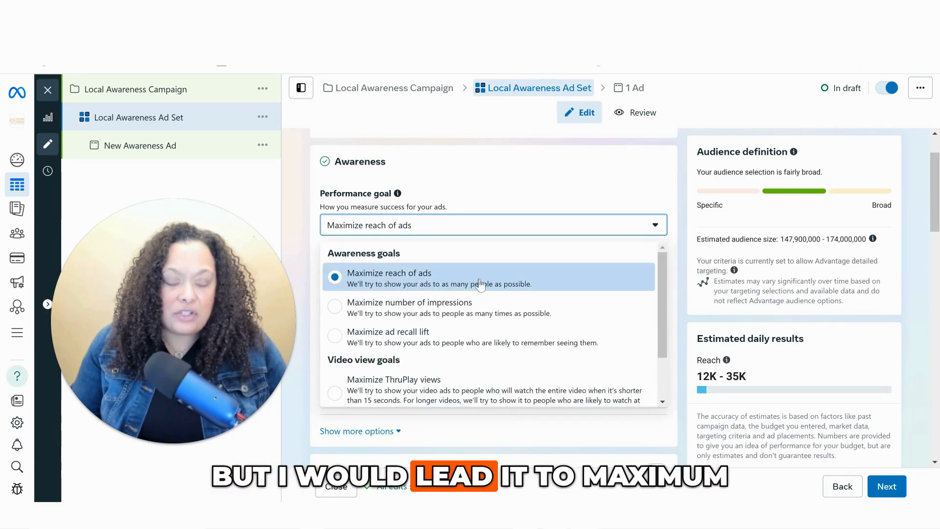
left_click(634, 200)
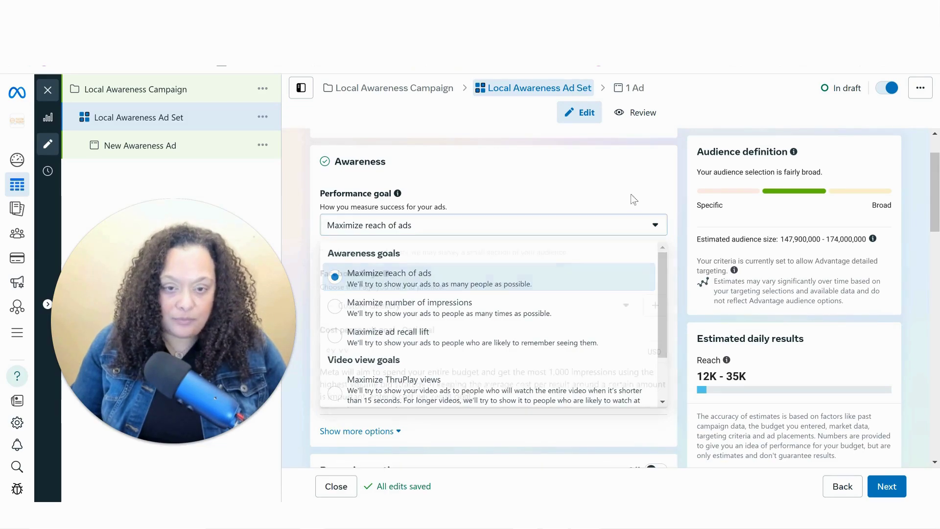
Review the ad set's cost per result goal, dynamic creative, and budget and schedule settings, trying the end date option and leaving it off
scroll(548, 301, "down", 3)
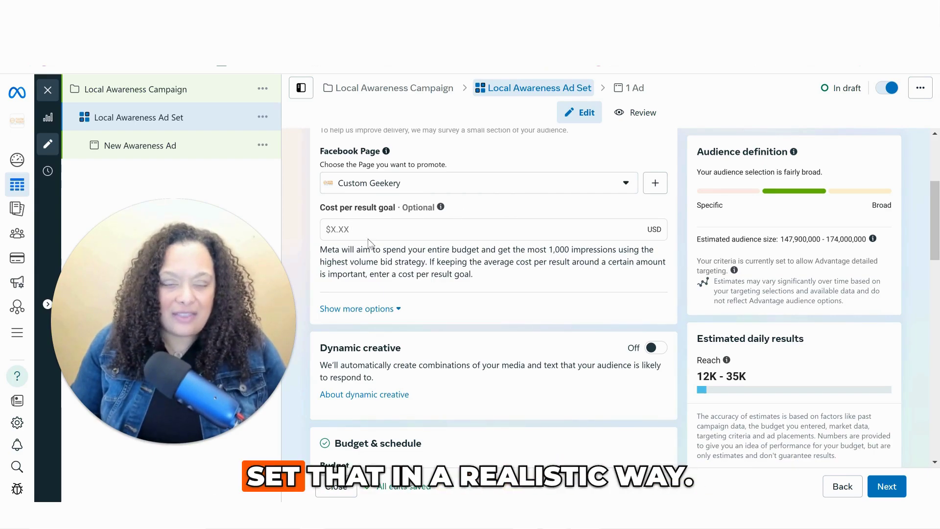
scroll(525, 264, "down", 3)
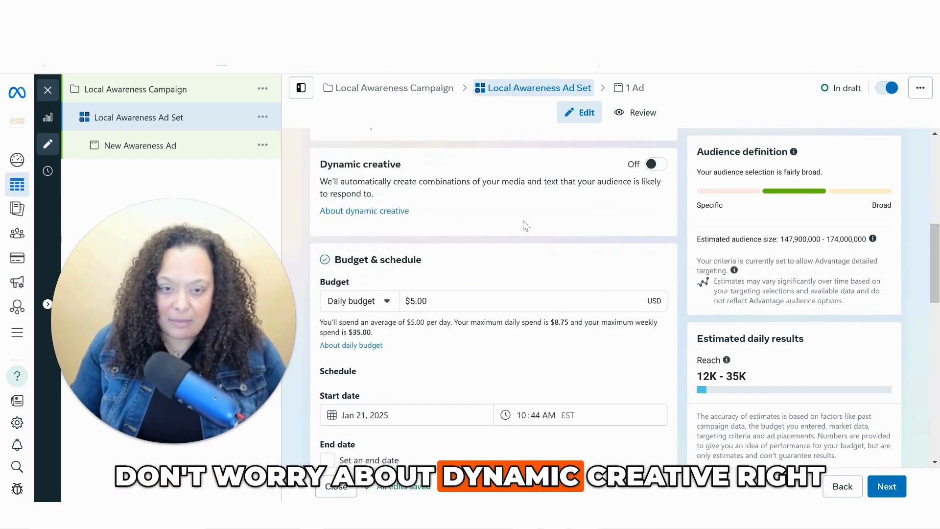
scroll(524, 224, "down", 1)
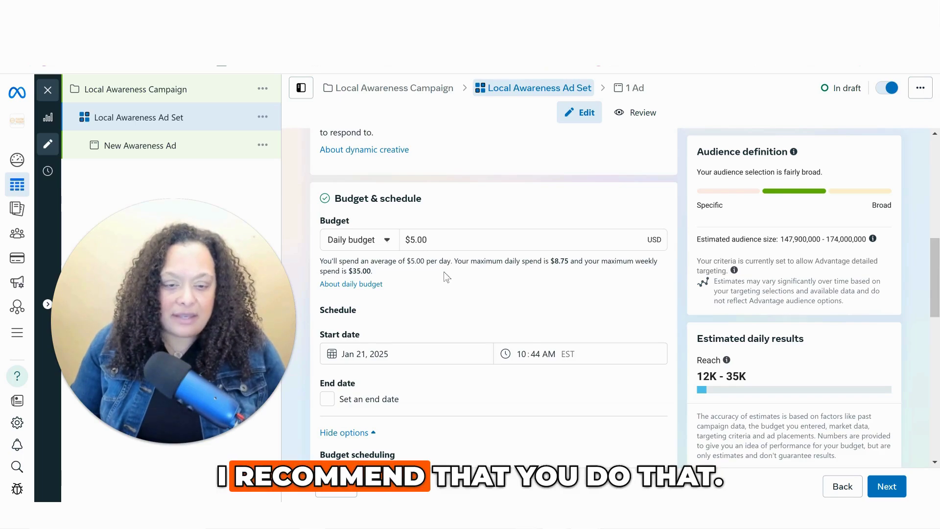
scroll(444, 273, "down", 1)
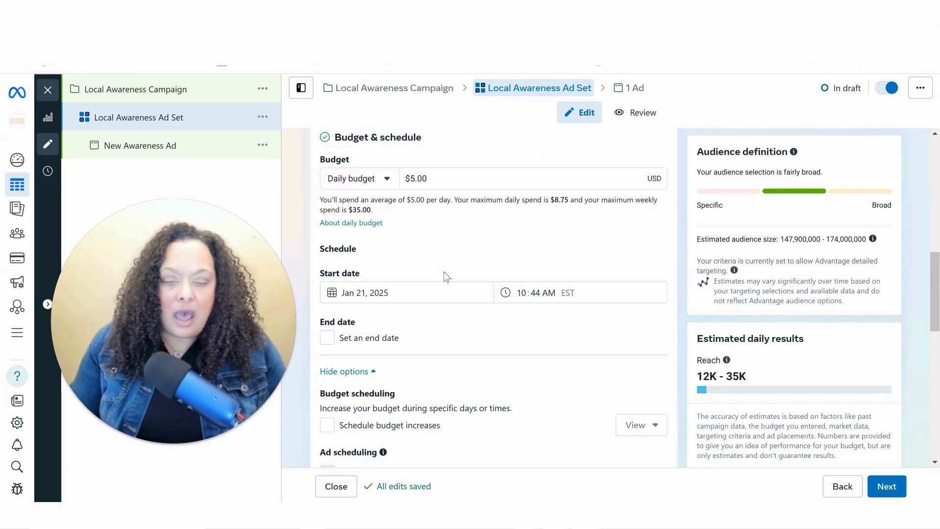
scroll(444, 271, "up", 1)
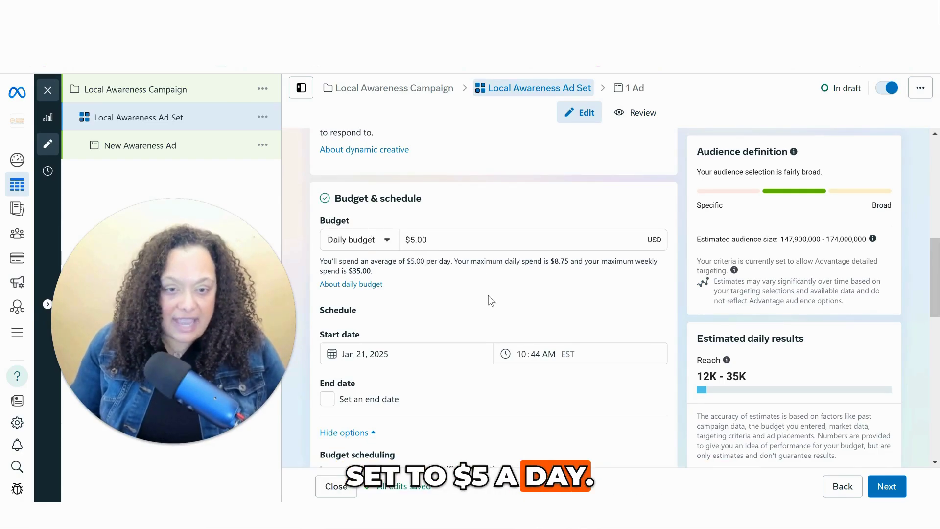
scroll(470, 297, "down", 1)
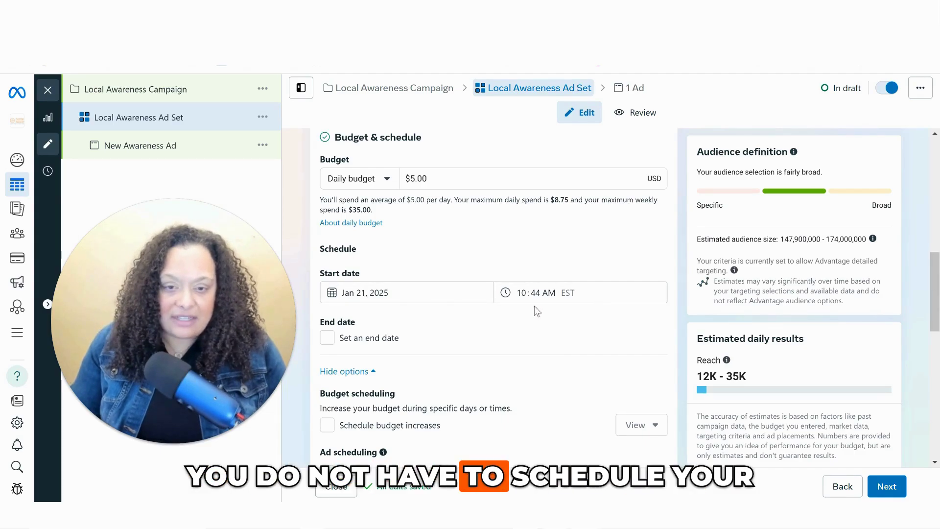
scroll(514, 260, "down", 1)
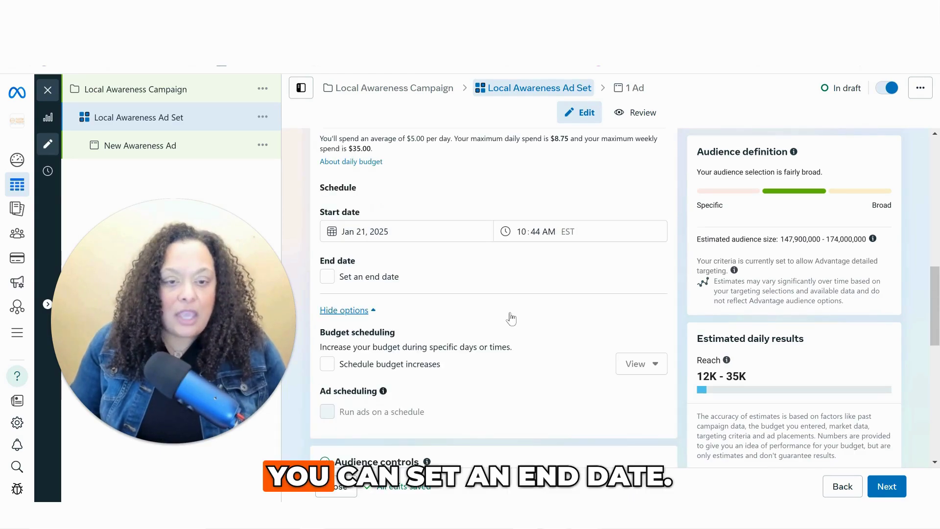
left_click(333, 282)
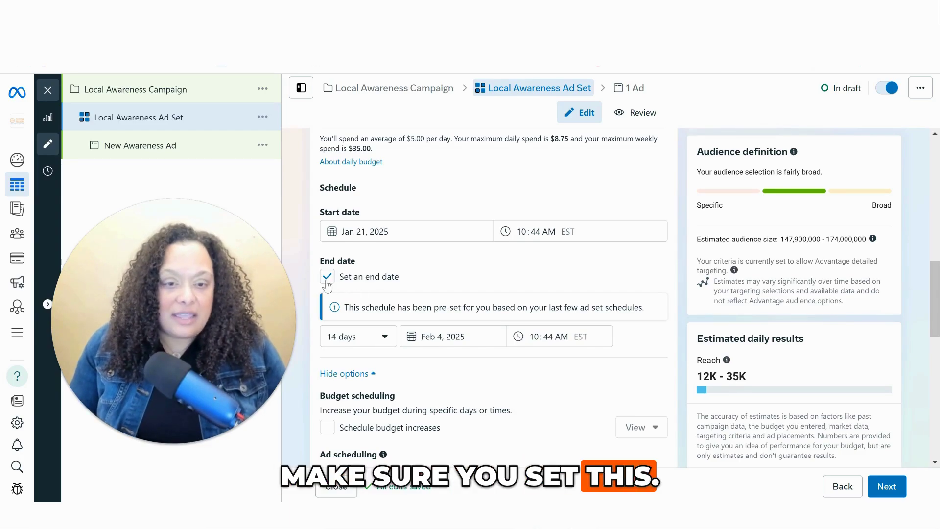
left_click(411, 277)
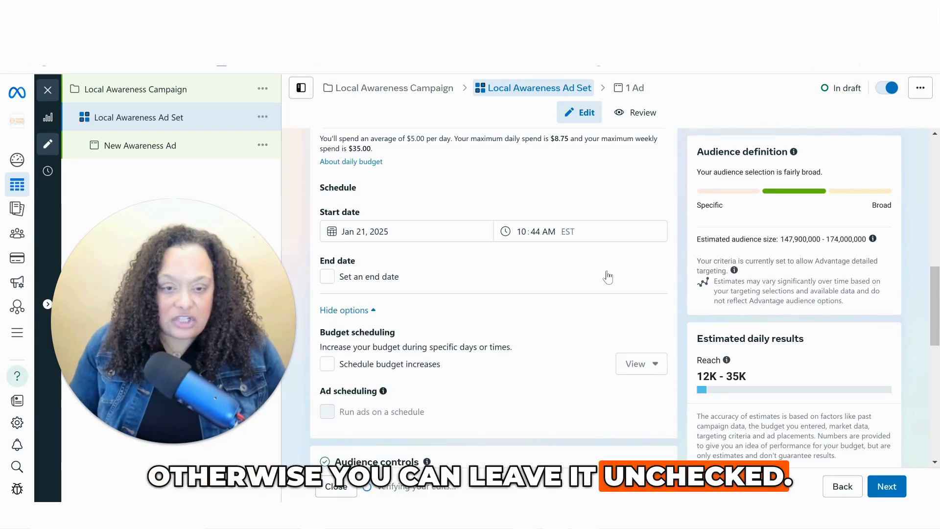
Replace the ad set's audience location with the city of Ithaca, New York, United States
scroll(607, 277, "down", 3)
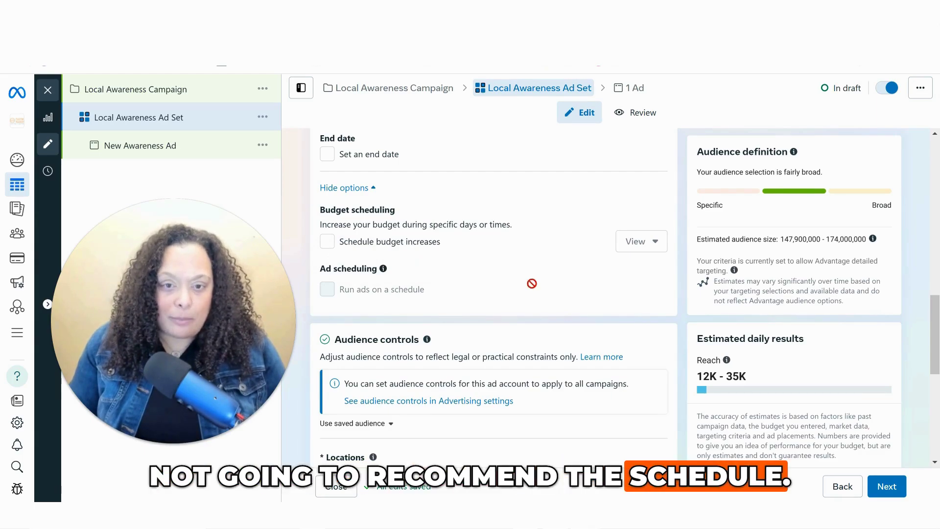
scroll(532, 283, "down", 3)
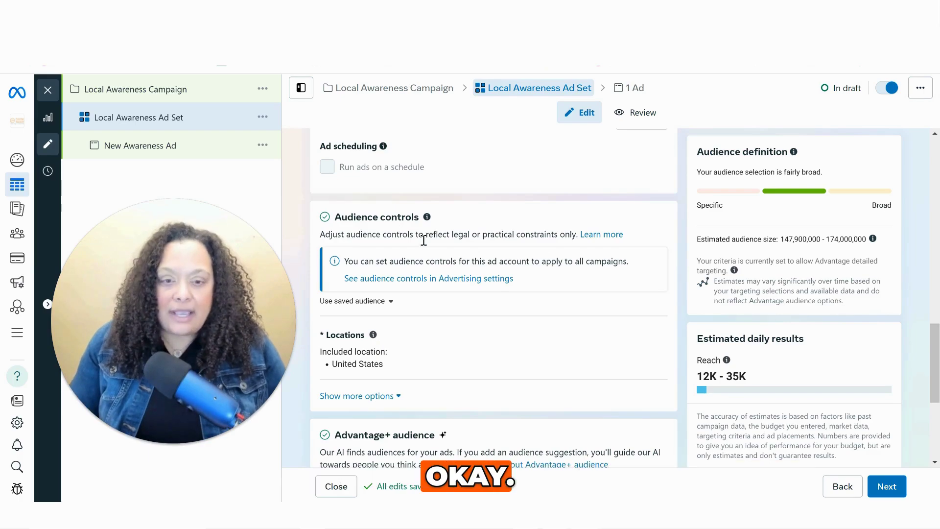
scroll(424, 243, "down", 1)
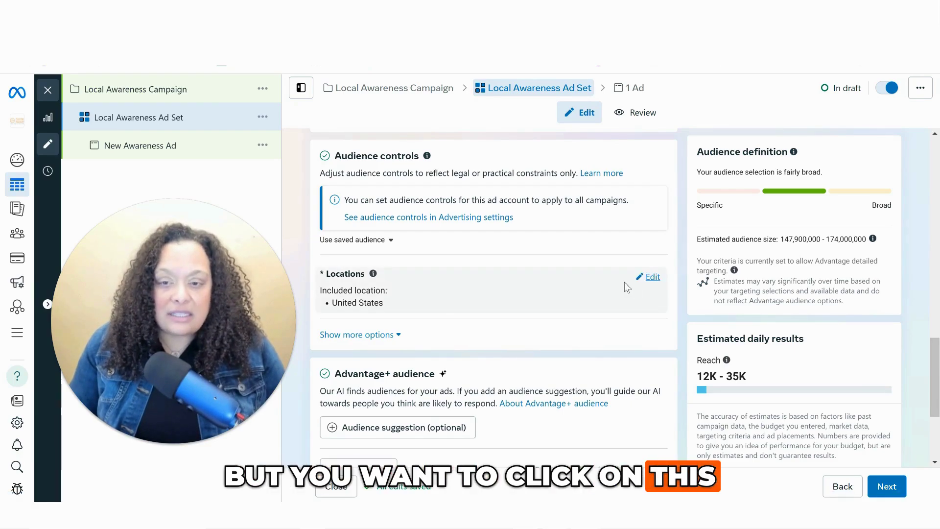
left_click(649, 277)
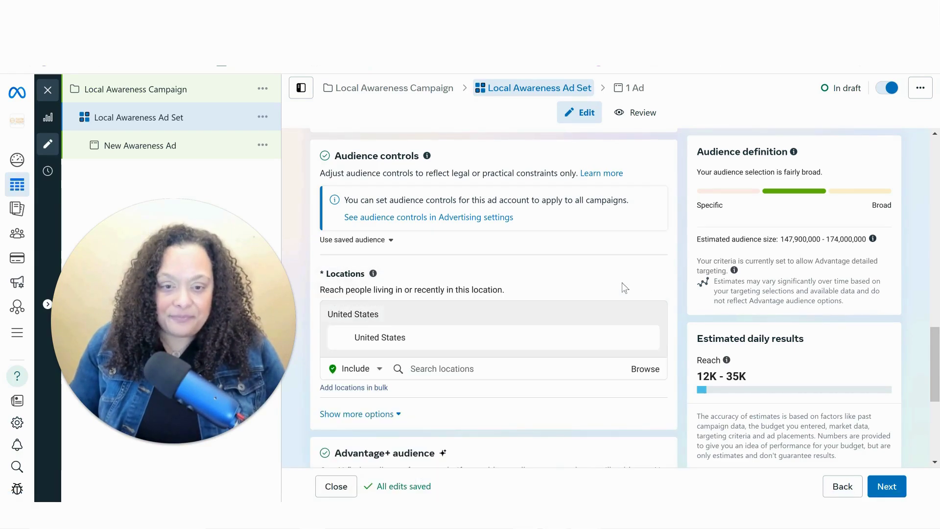
scroll(604, 289, "down", 1)
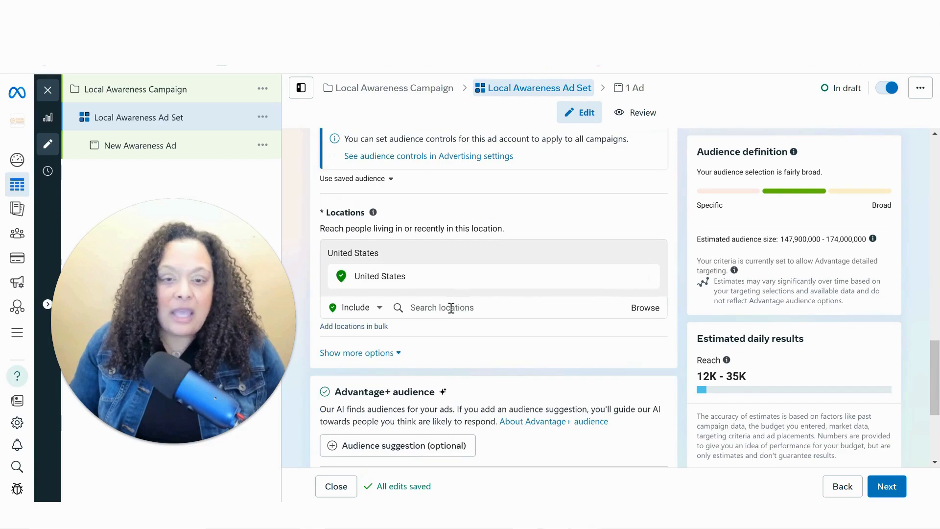
left_click(448, 309)
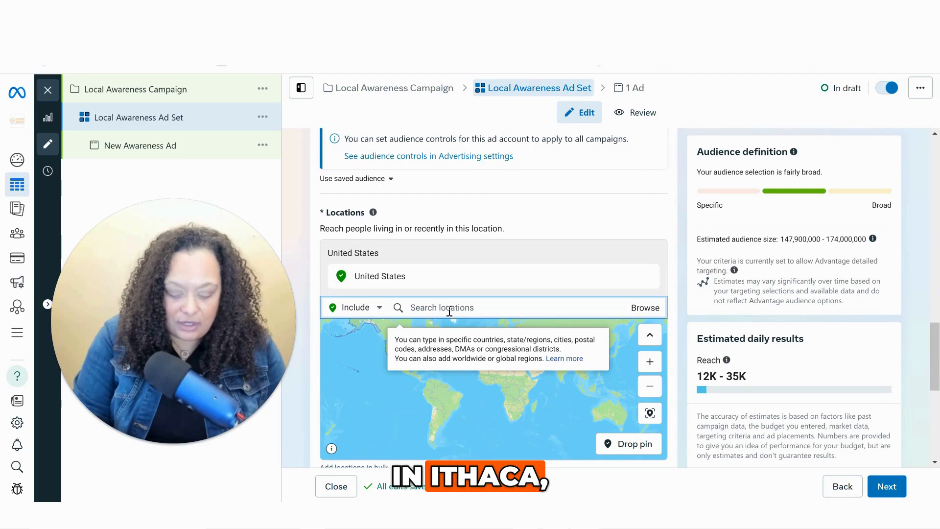
type("Itha")
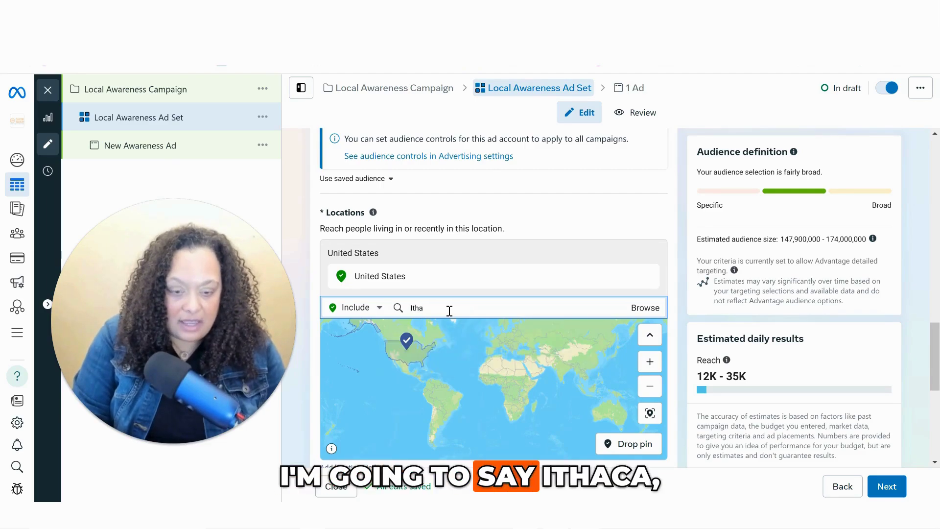
type("ca")
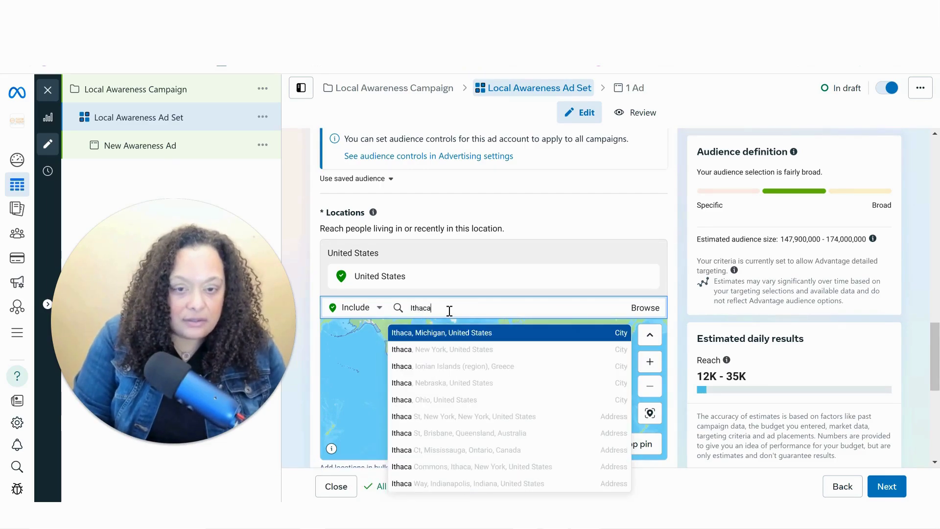
type(", N")
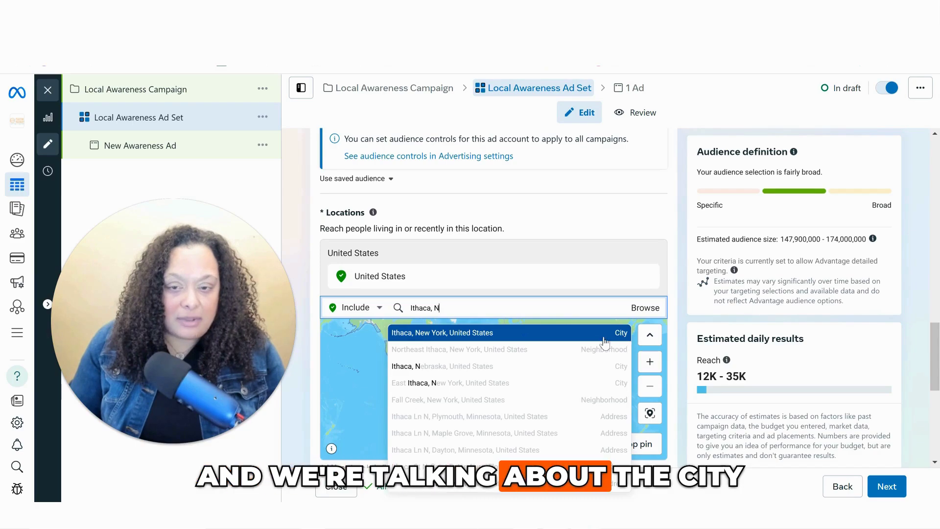
left_click(473, 338)
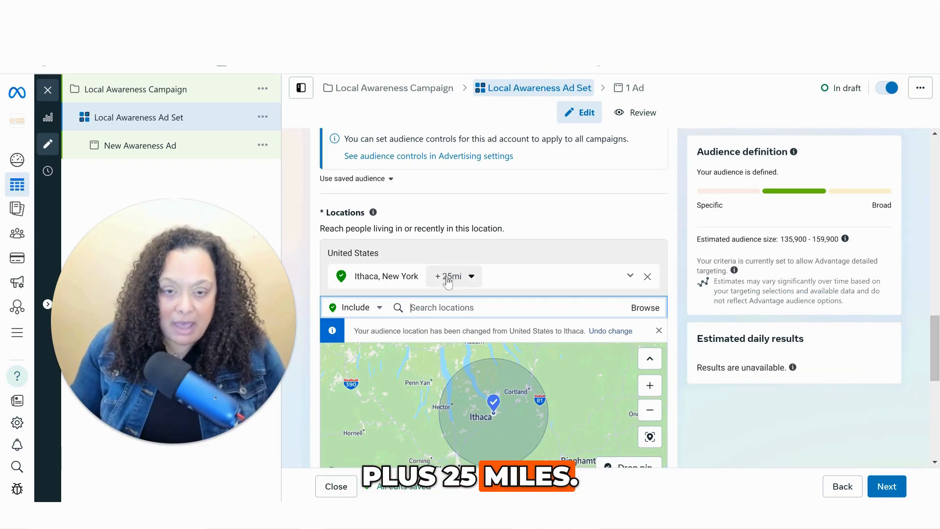
Examine the radius options for Ithaca and the targeted area around it on the map
left_click(473, 277)
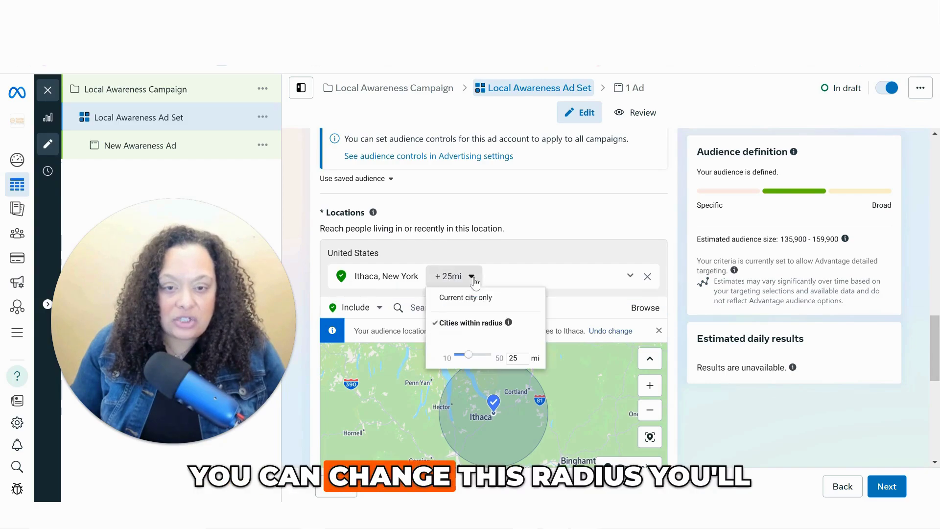
left_click(474, 280)
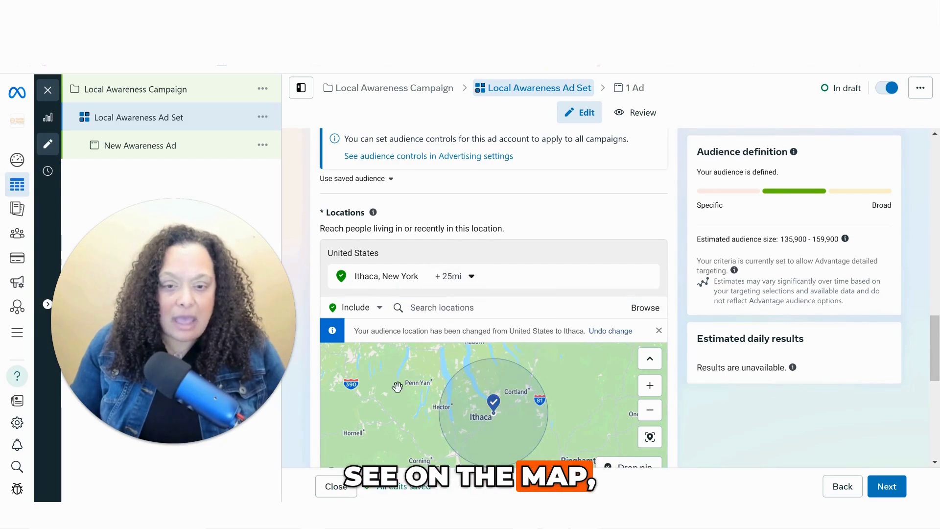
scroll(397, 387, "down", 1)
scroll(397, 387, "up", 1)
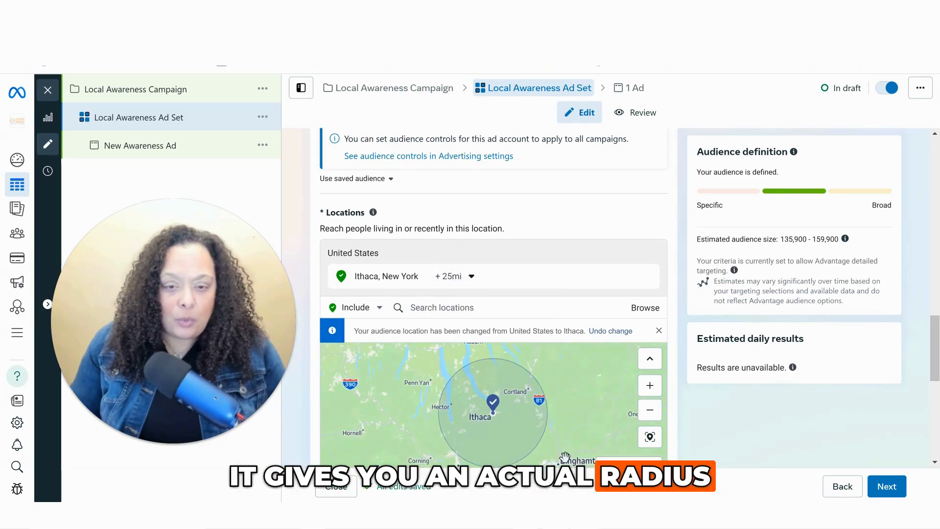
left_click_drag(937, 337, 935, 357)
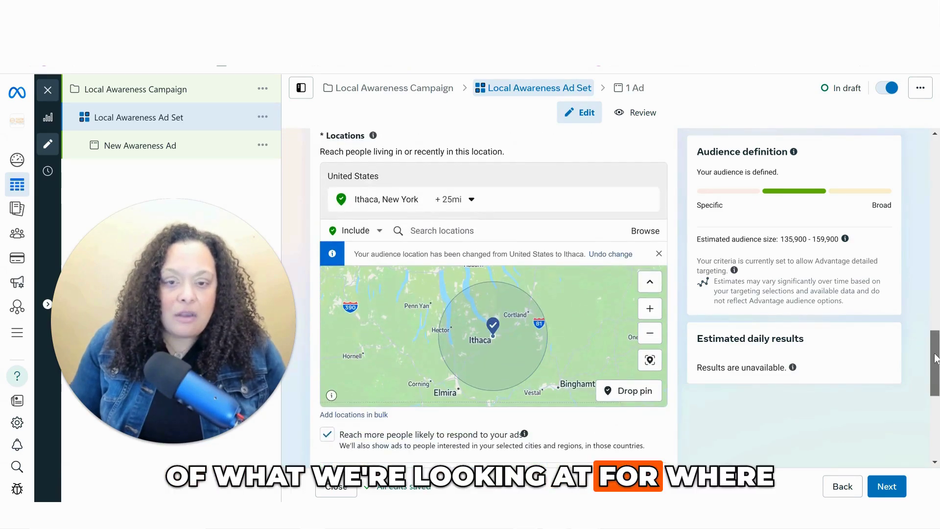
left_click_drag(934, 358, 935, 352)
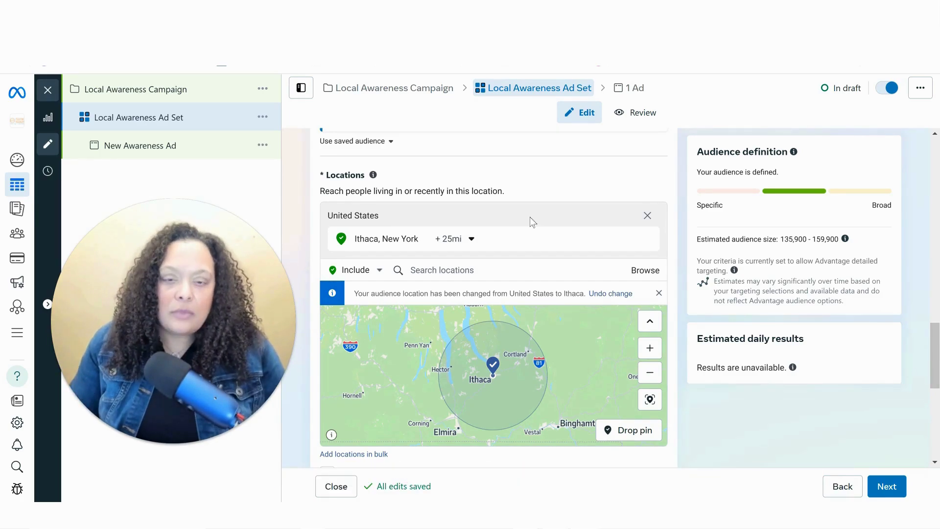
Set the targeting radius around Ithaca to 10 miles
left_click(471, 239)
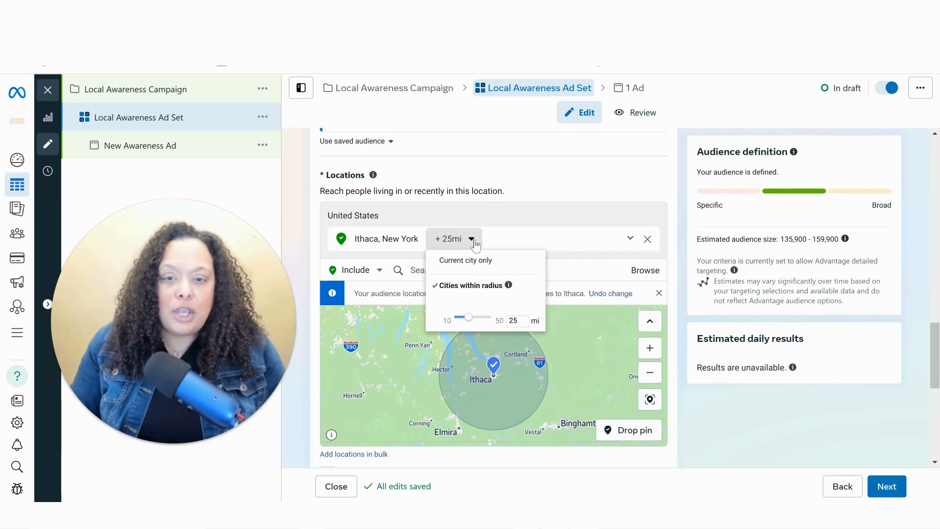
double_click(520, 323)
key("BackSpace")
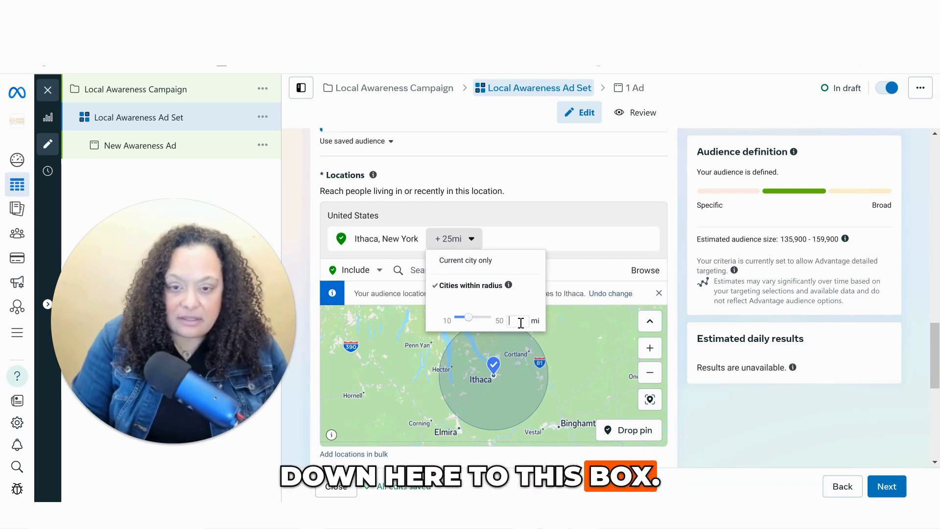
type("10")
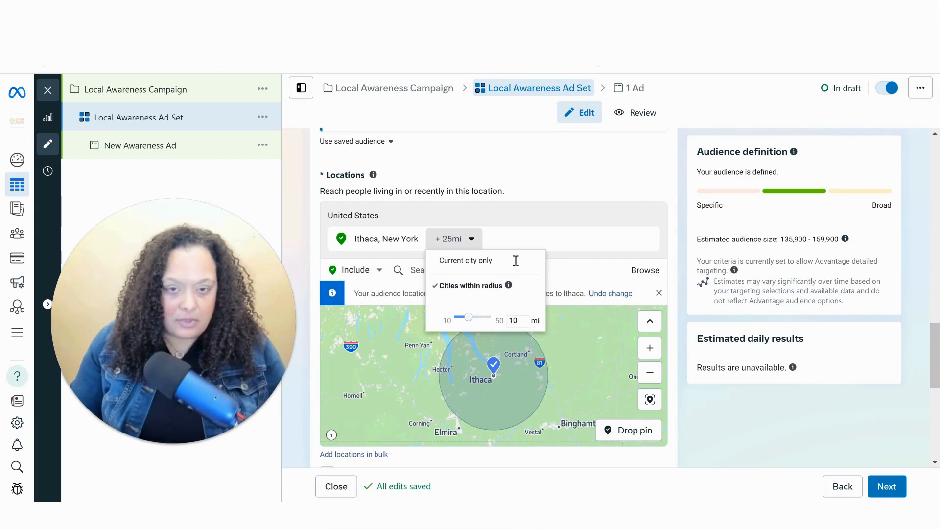
left_click(458, 240)
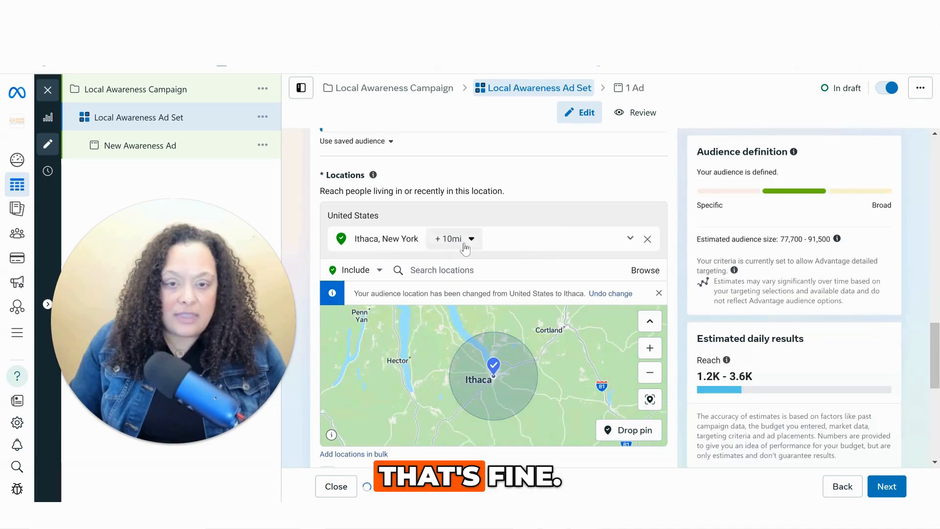
Extend the targeting radius around Ithaca to 50 miles
left_click(469, 239)
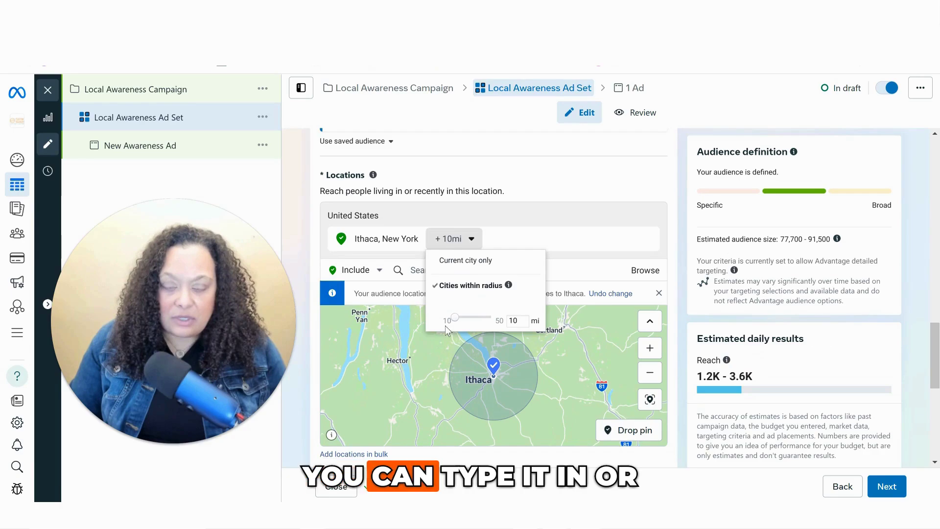
left_click_drag(454, 319, 497, 323)
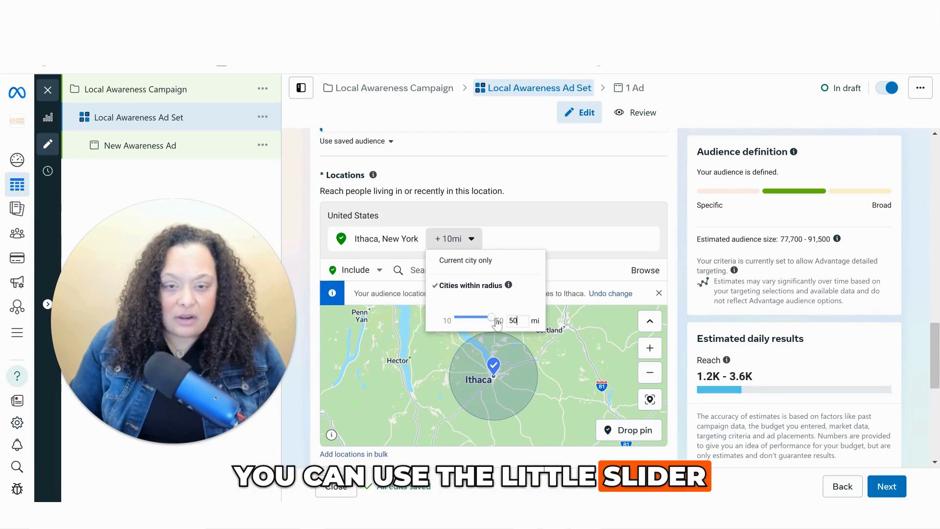
left_click(594, 246)
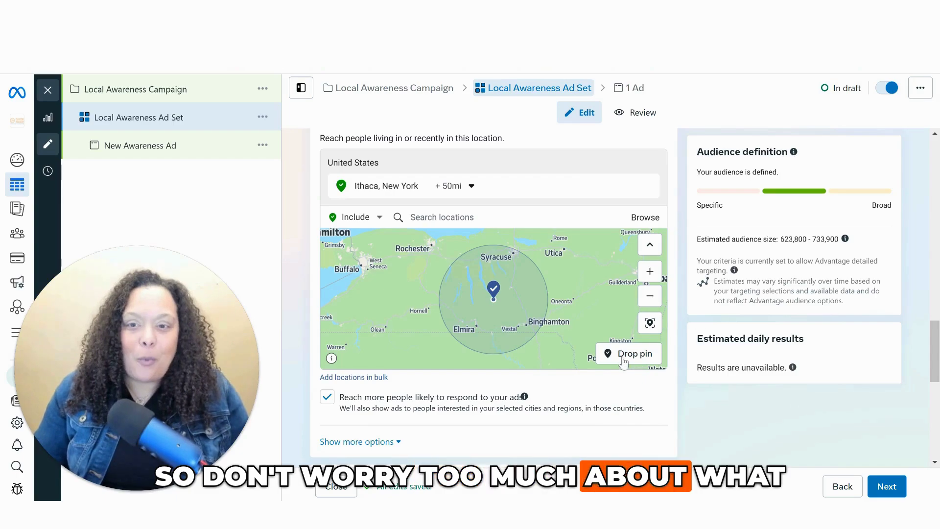
Set the minimum age of the ad set's Advantage+ audience to 18
scroll(629, 401, "down", 3)
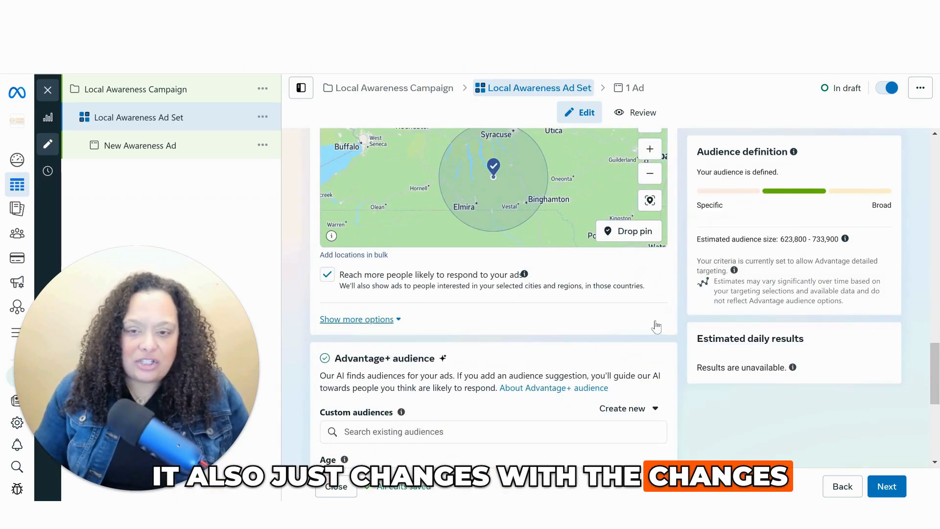
scroll(671, 320, "down", 1)
scroll(670, 319, "down", 2)
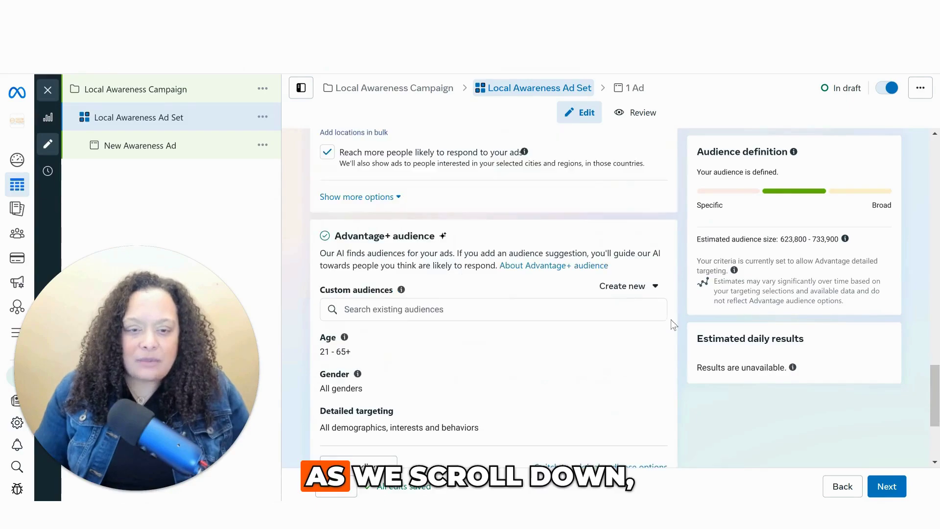
scroll(670, 319, "down", 1)
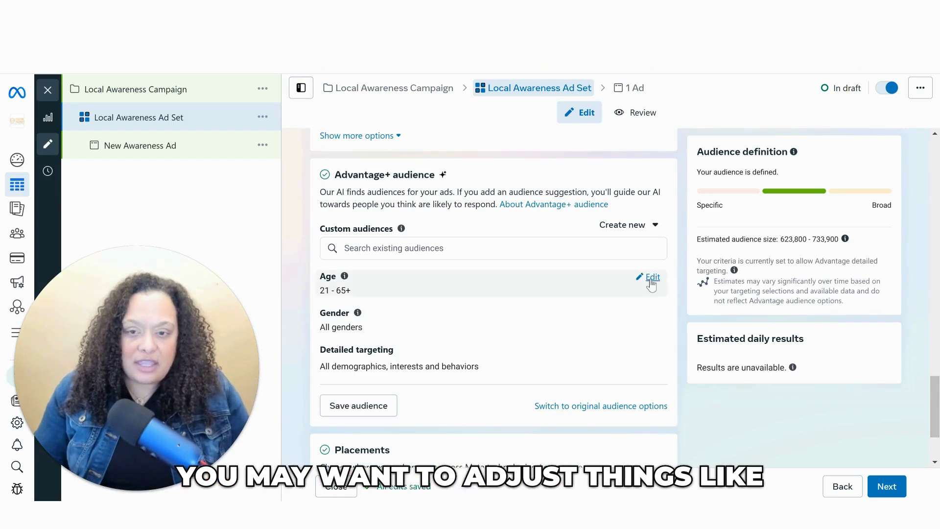
left_click(651, 278)
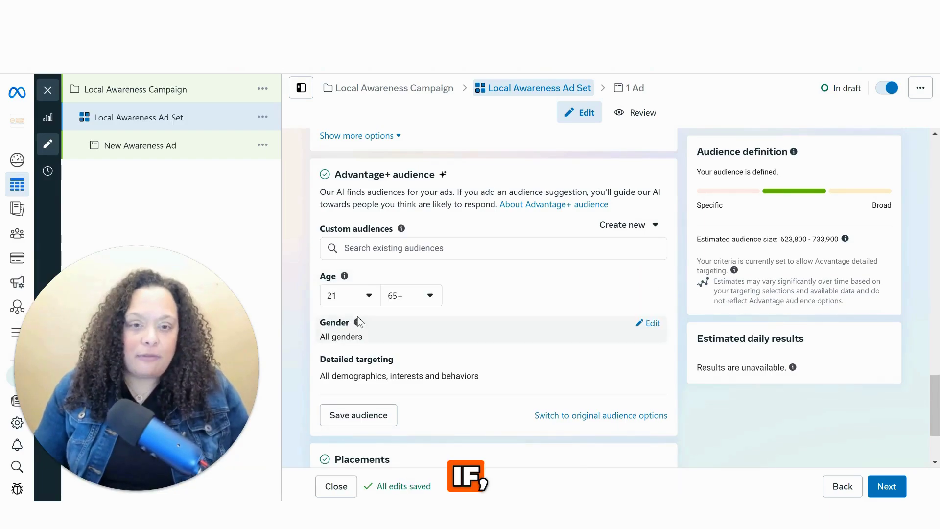
left_click(362, 296)
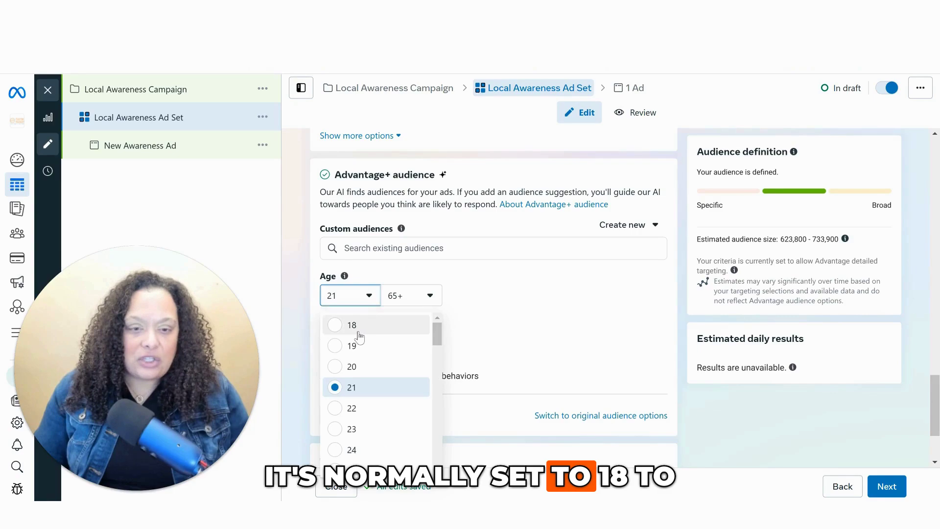
left_click(376, 325)
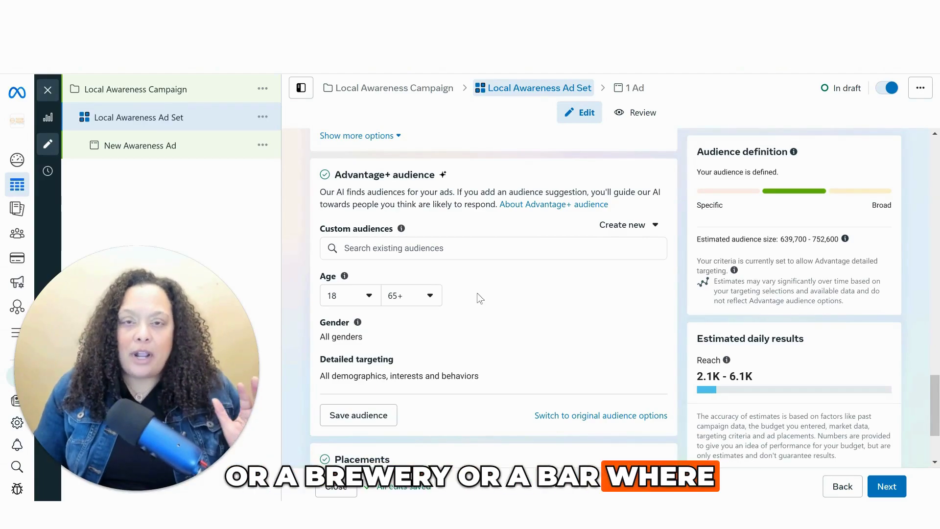
Set the audience's minimum age to 21 and restrict its gender to Men
left_click(369, 298)
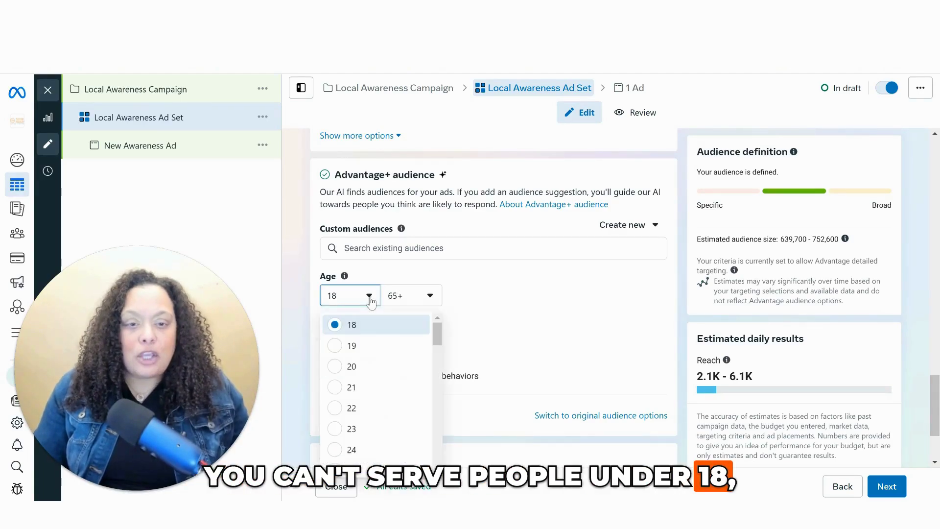
left_click(348, 387)
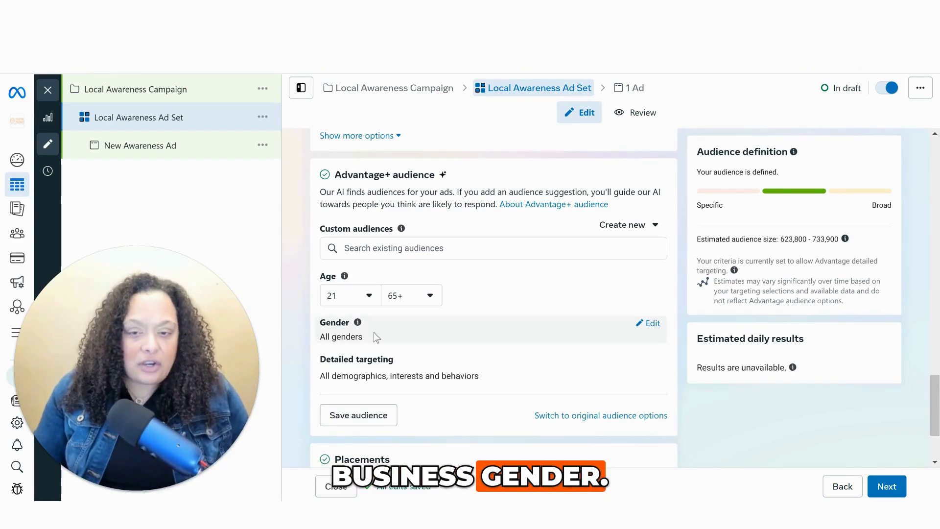
left_click(650, 325)
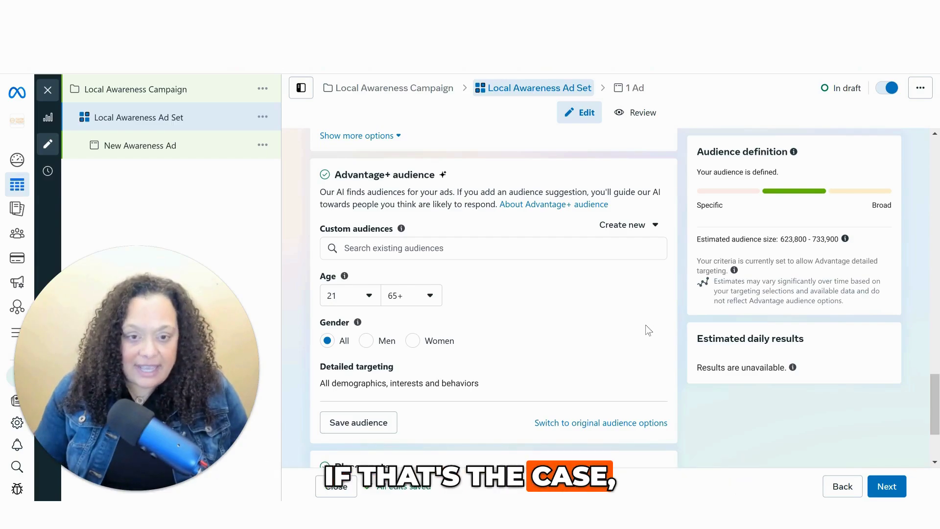
left_click(367, 341)
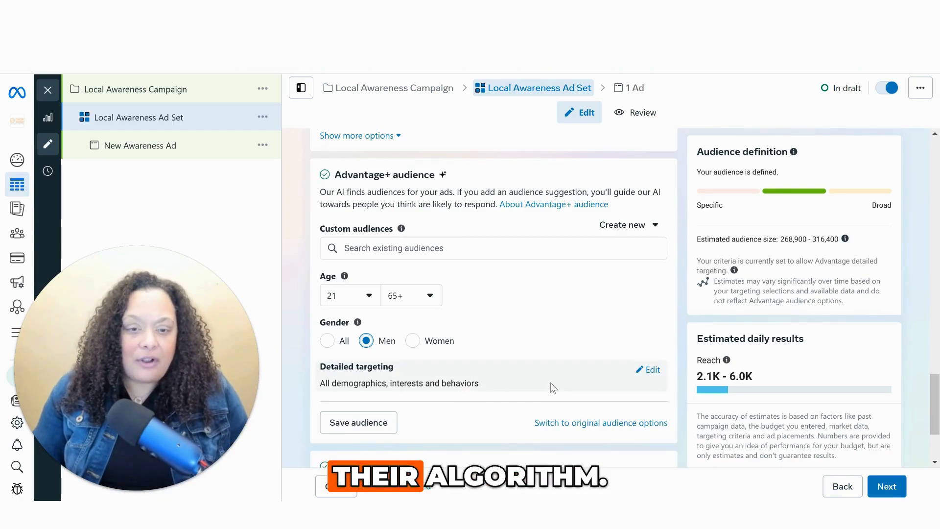
Switch the ad set's placements from Advantage+ placements to manual placements
scroll(551, 386, "down", 3)
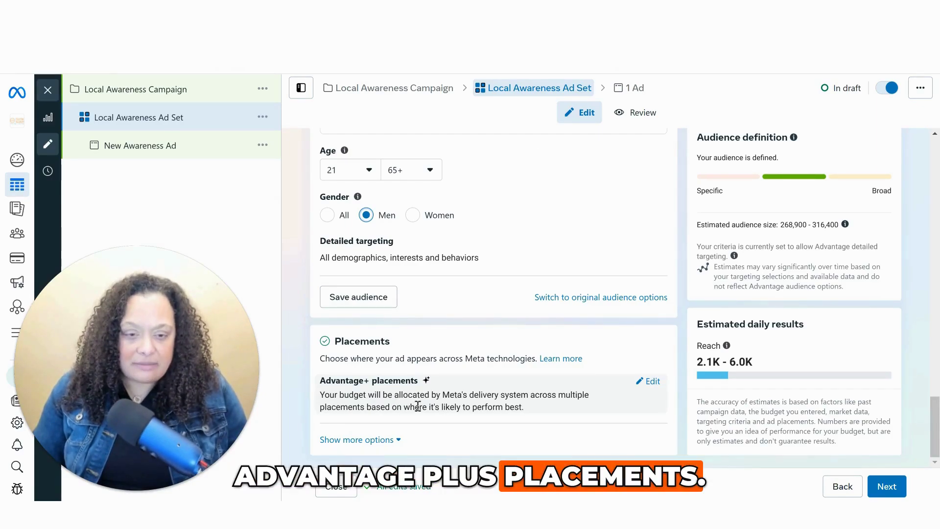
left_click(649, 381)
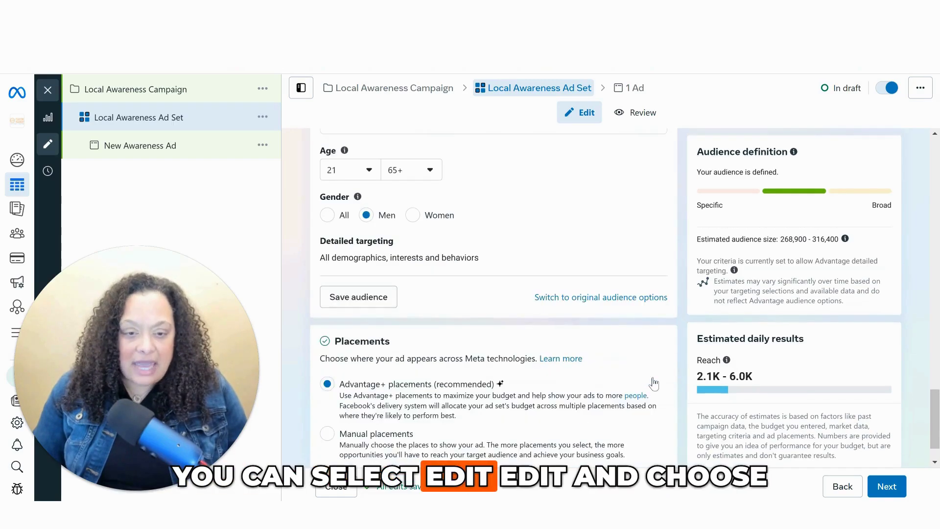
scroll(654, 383, "down", 1)
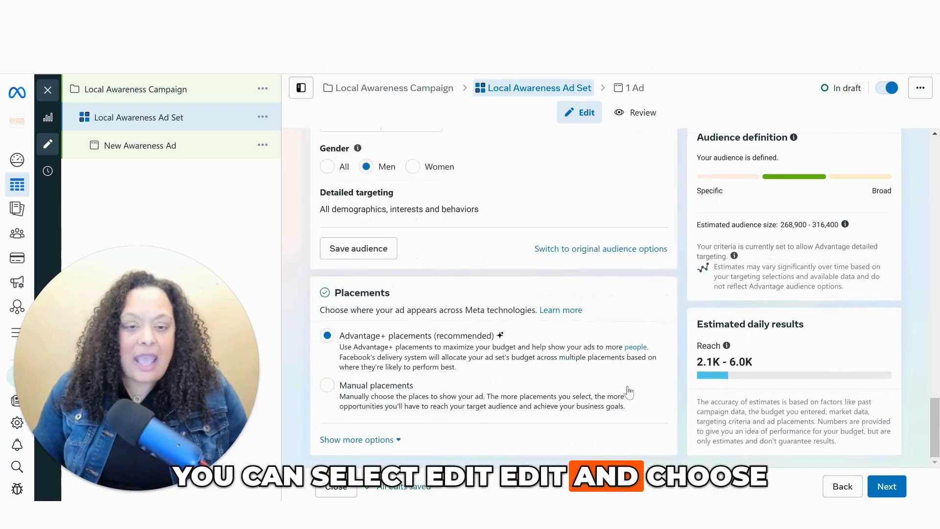
left_click(327, 385)
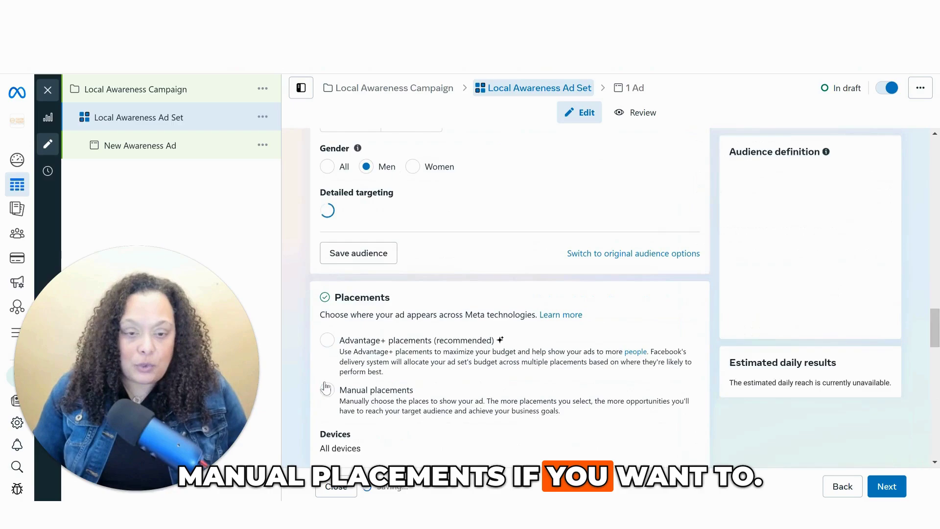
Examine the manual placement settings, including the devices, the platforms and the Audience Network option, and compare them with Advantage+ placements
scroll(634, 377, "down", 6)
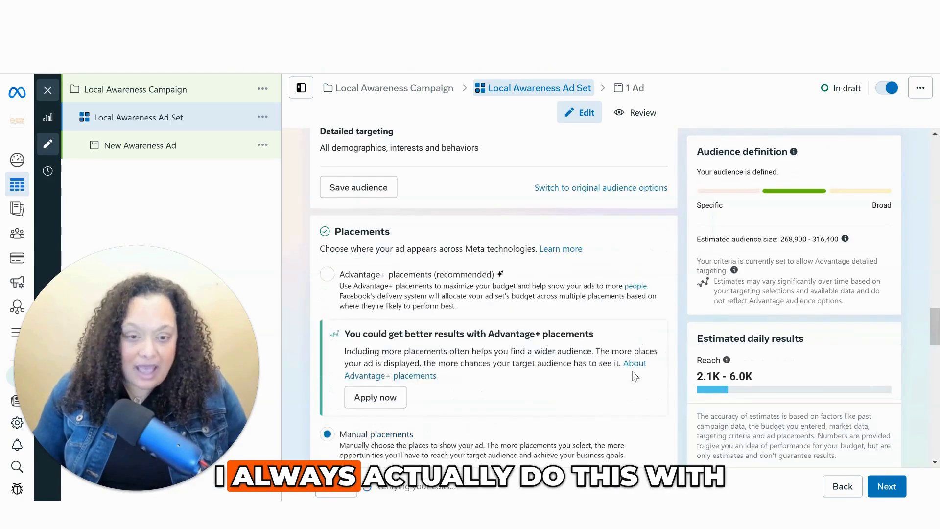
scroll(635, 376, "down", 1)
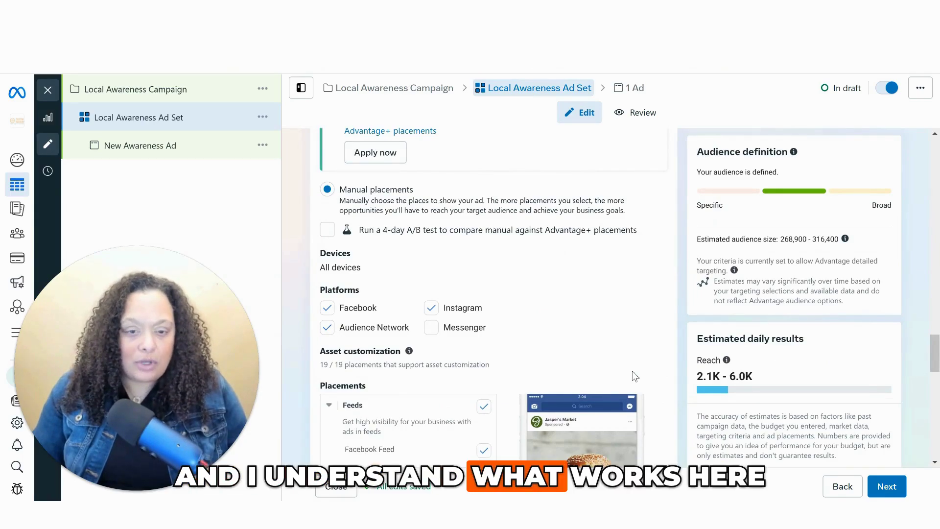
scroll(633, 371, "up", 3)
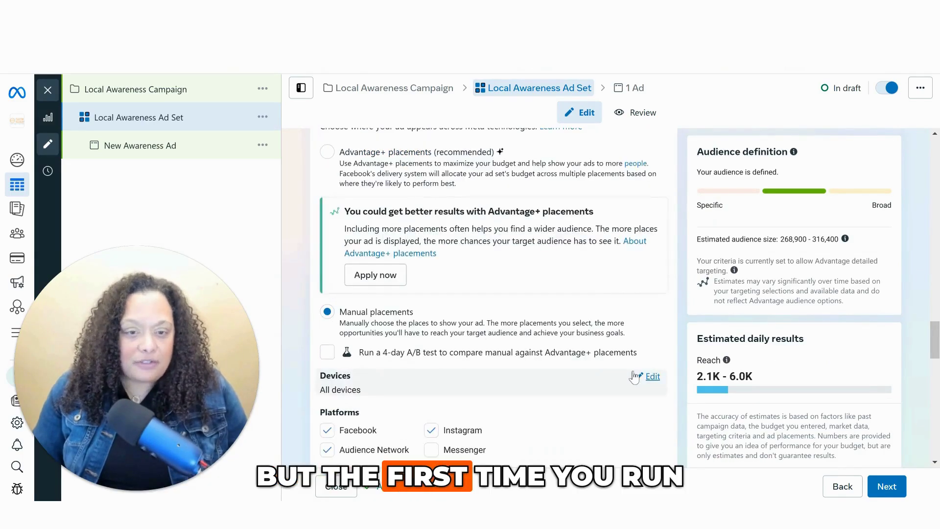
scroll(635, 376, "up", 3)
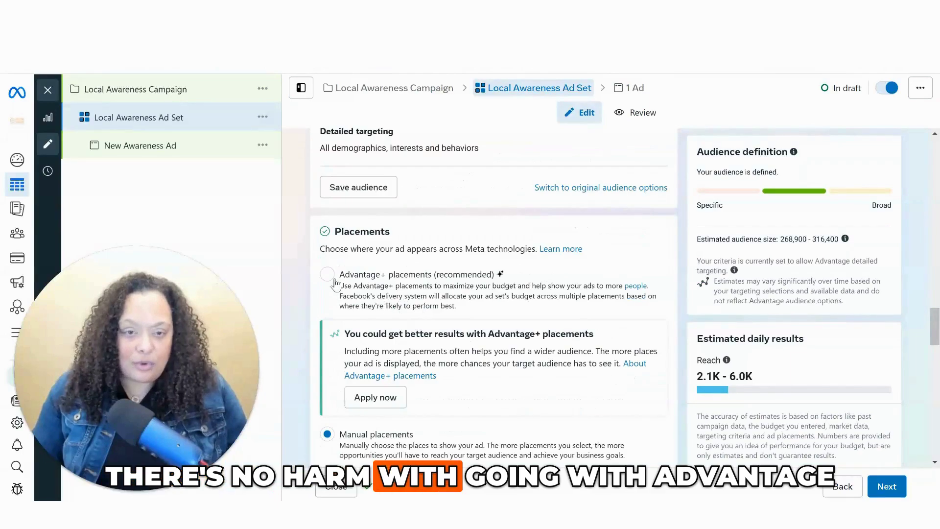
scroll(579, 360, "down", 4)
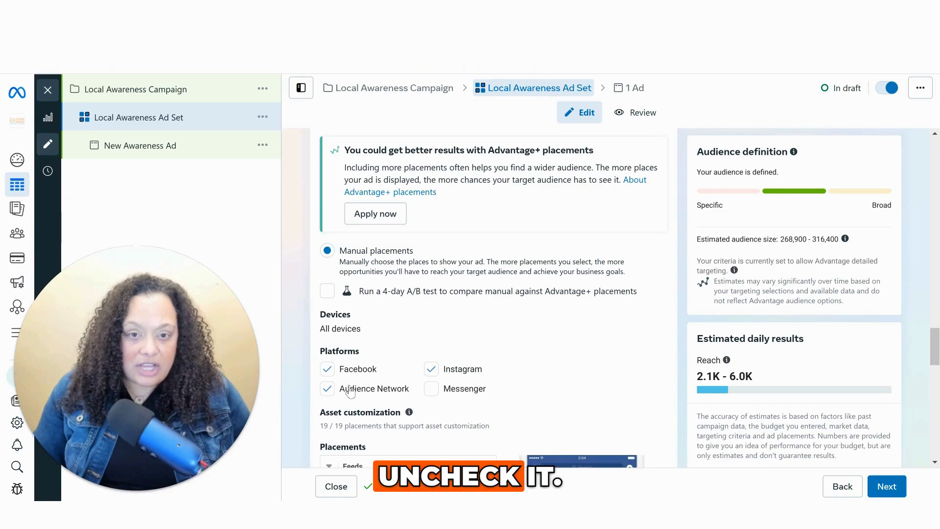
scroll(556, 353, "up", 3)
scroll(556, 354, "up", 1)
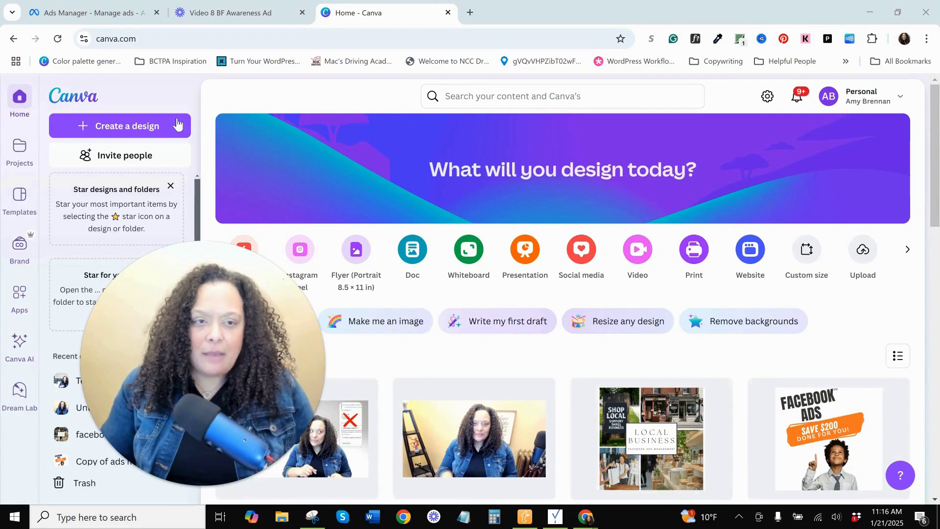
In Canva, search the design types for "facebook ad" and create a Facebook Feed Ad design of 1080 × 1080 px
left_click(131, 124)
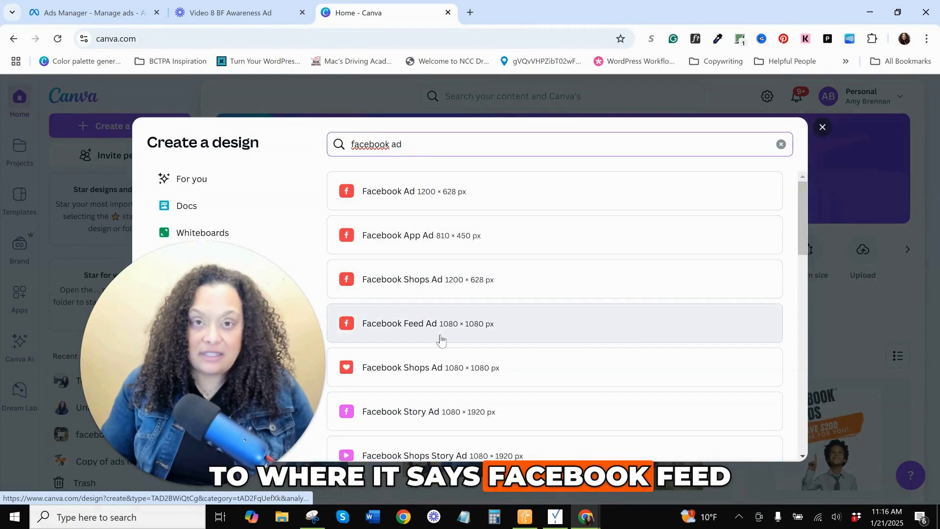
left_click(474, 331)
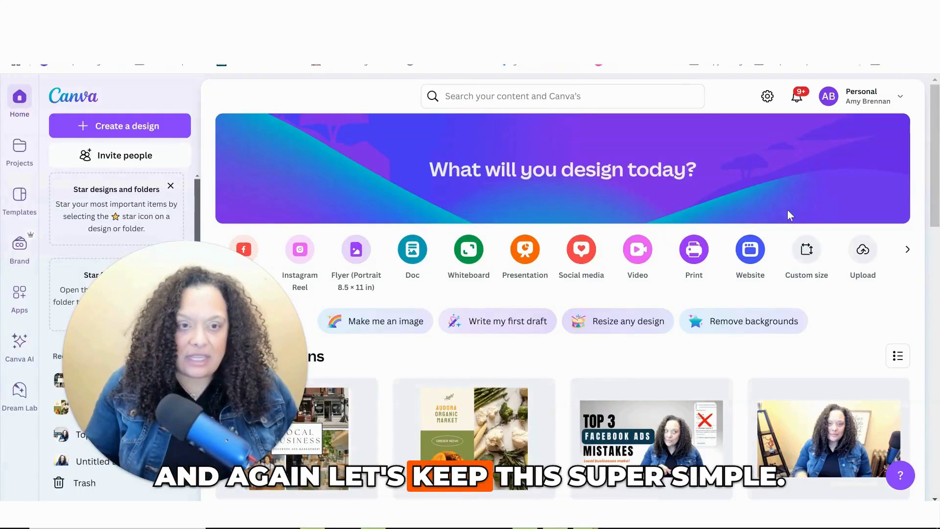
left_click(151, 124)
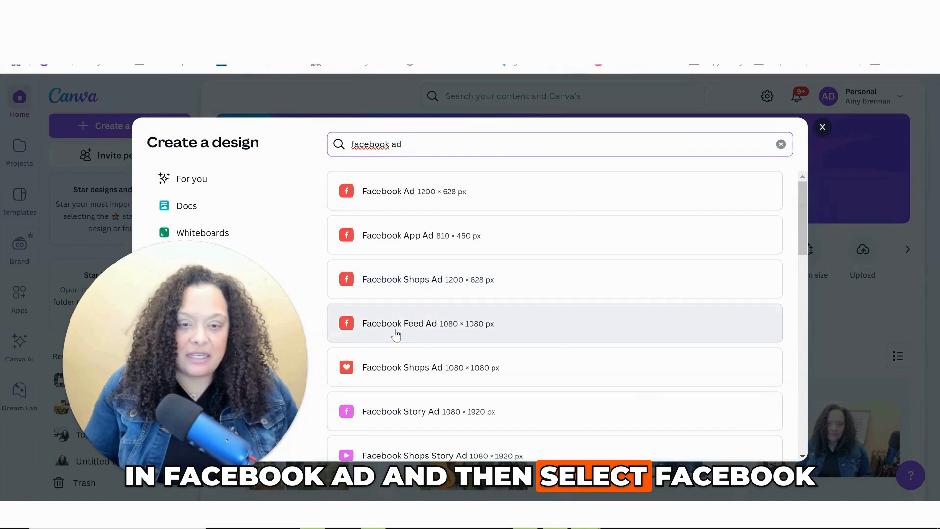
left_click(440, 335)
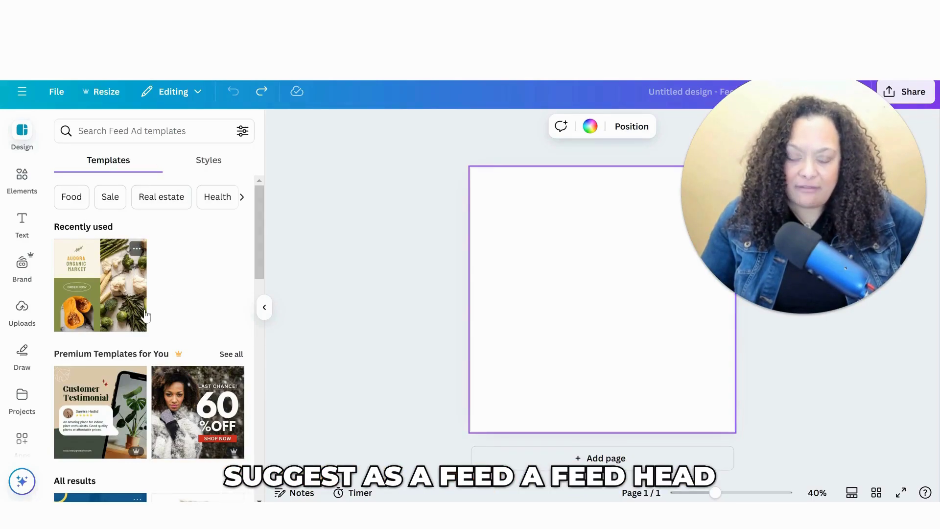
Look through the Feed Ad templates and apply the recently used Audora Organic Market template to the blank design
scroll(158, 314, "down", 4)
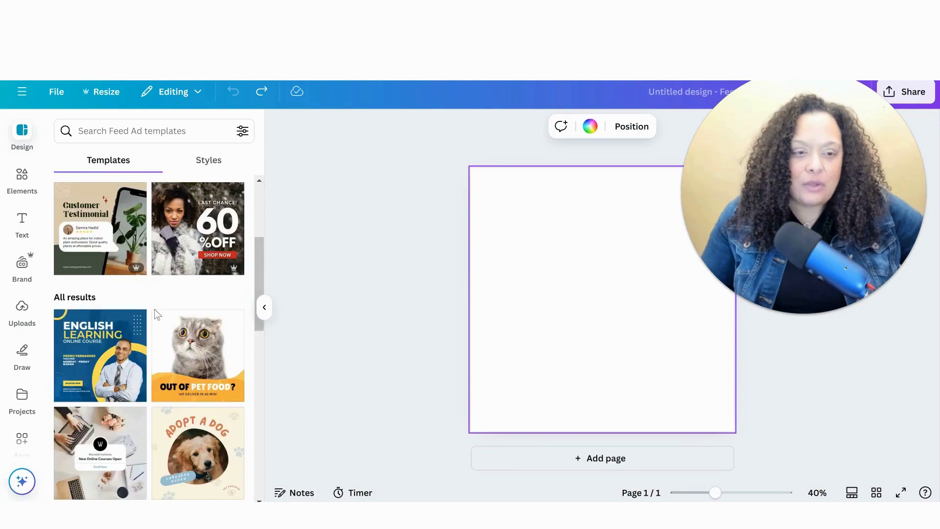
scroll(155, 311, "down", 5)
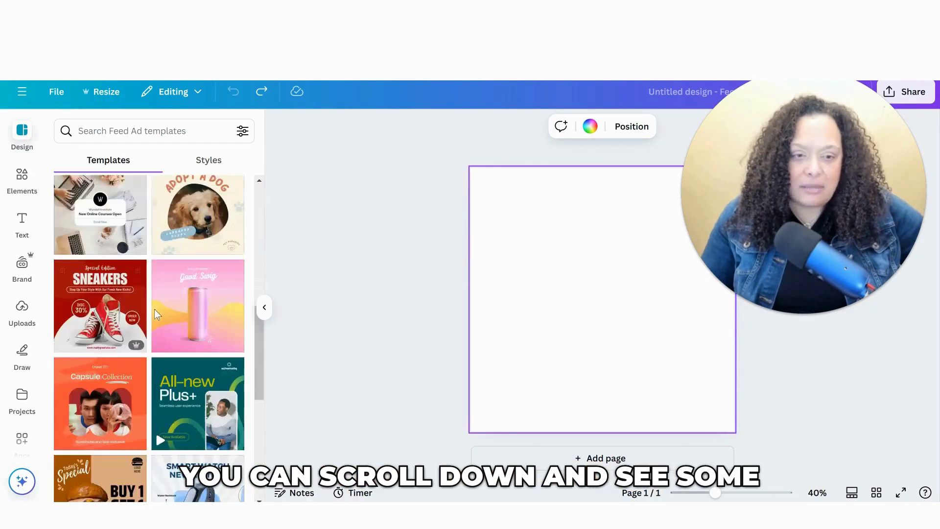
scroll(154, 309, "down", 5)
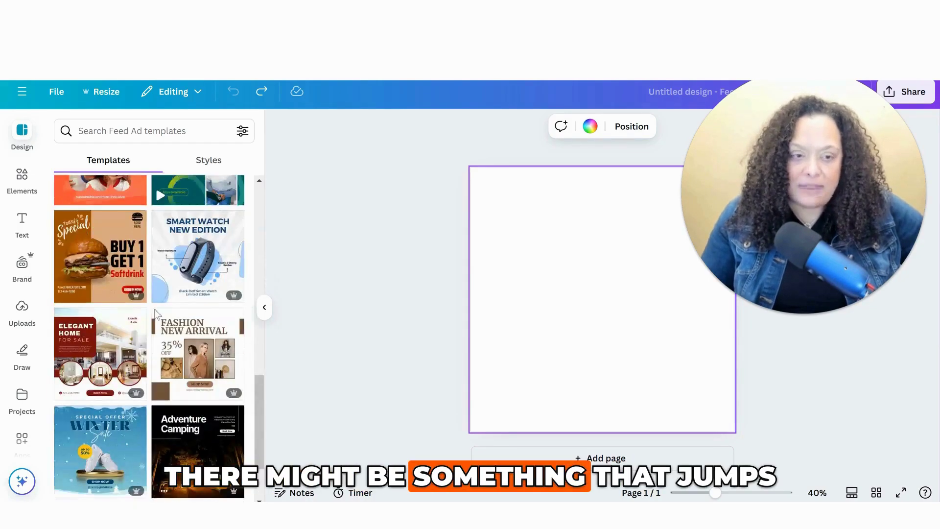
scroll(155, 314, "up", 3)
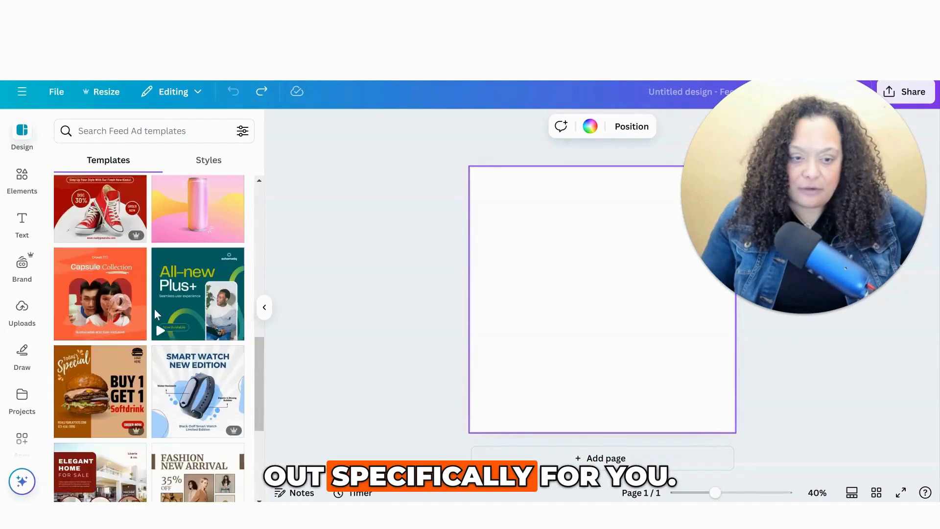
scroll(154, 309, "up", 10)
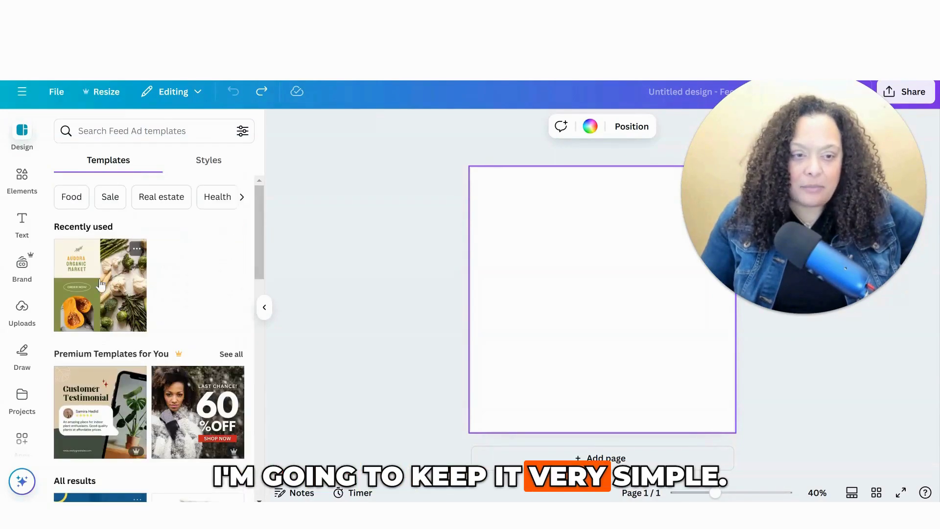
left_click(100, 284)
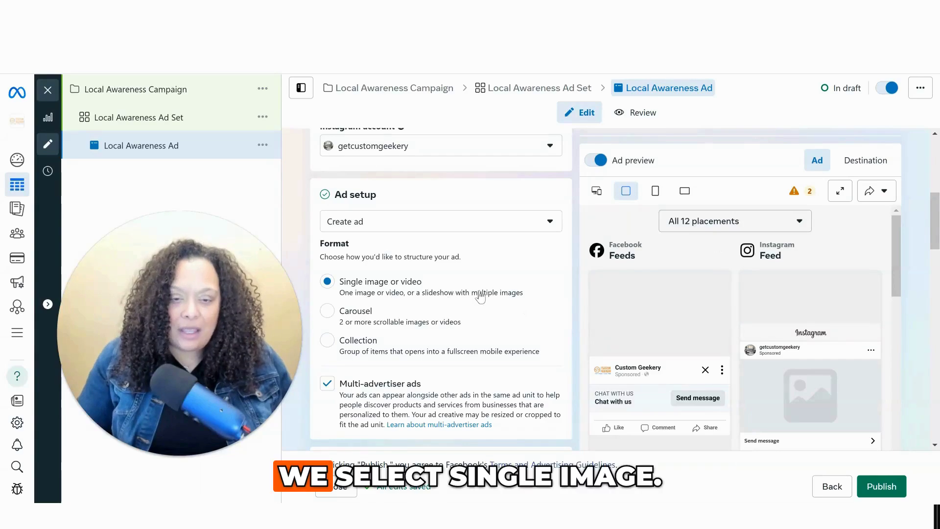
Back in Meta Ads Manager, start setting up the creative of the Local Awareness Ad as an image ad
scroll(520, 361, "down", 5)
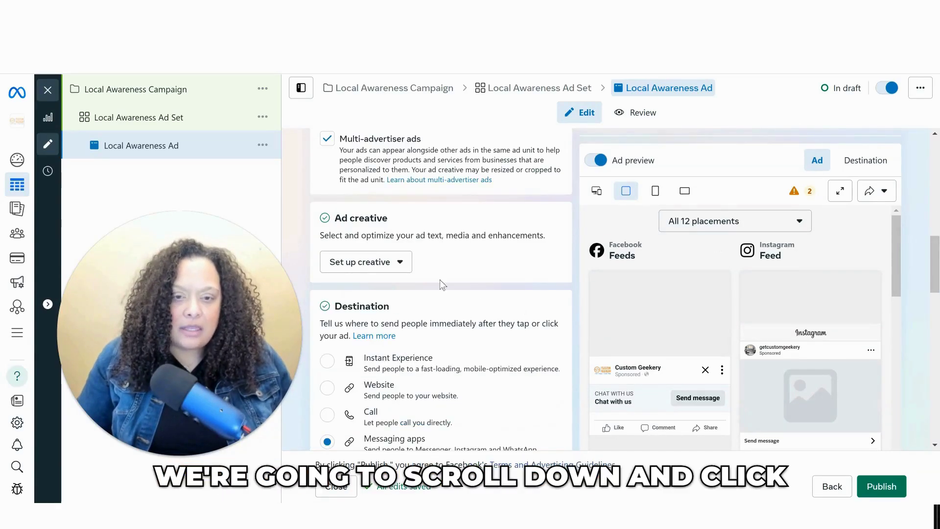
left_click(397, 263)
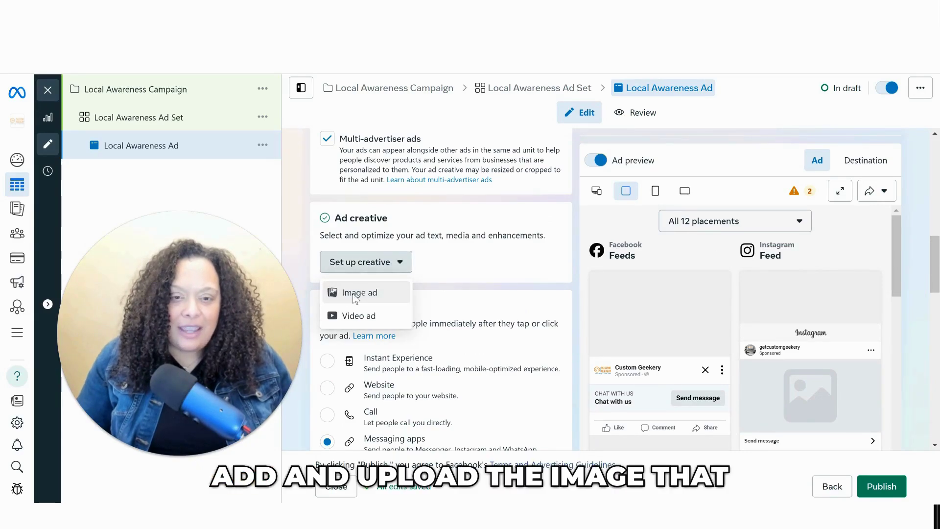
left_click(355, 296)
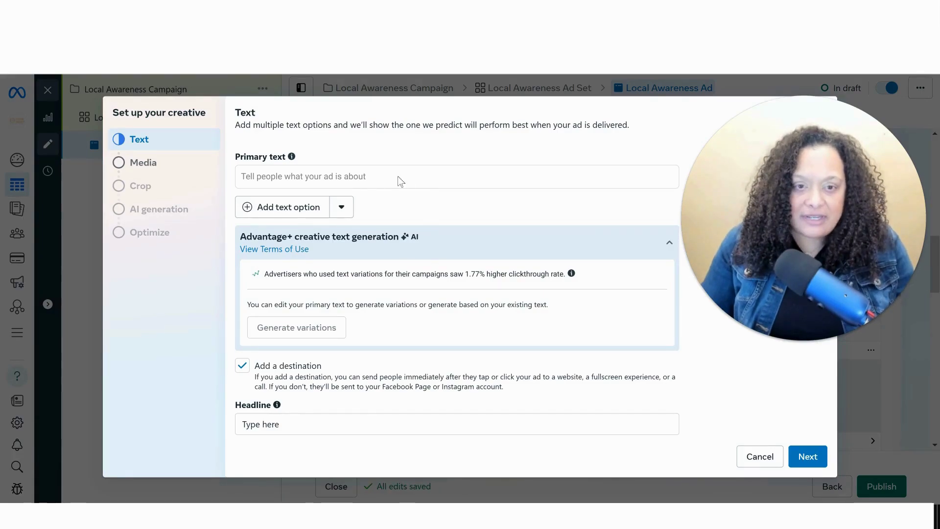
Enter primary text promoting freshly brewed coffee, bagels, donuts and grab-and-go options, with the shop's street address and "Open from 4:00 AM 11:00 AM"
left_click(377, 177)
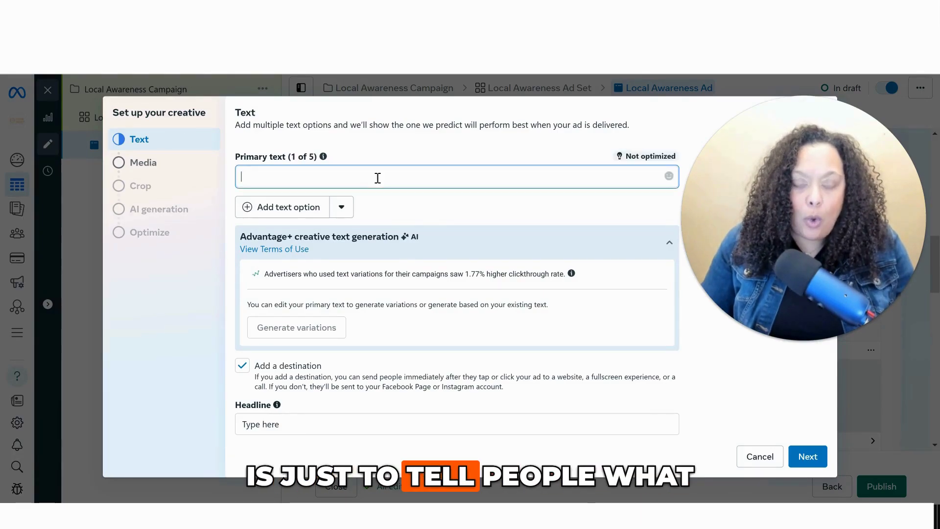
type("✨ Freshly brewed coffee that warms the soul ☕ ✨ Warm, fluffy bagels with your favorite spreads 🥯 ✨ Sweet, delicious donuts baked fresh every morning 🍩 🏃 On the go? No problem! Our grab-and-go options make mornings effortless. 📍 Find us at 123 Some Street, Ithaca NY  ⏰ Open from 4:00 AM 11:00 AM - perfect for early risers!")
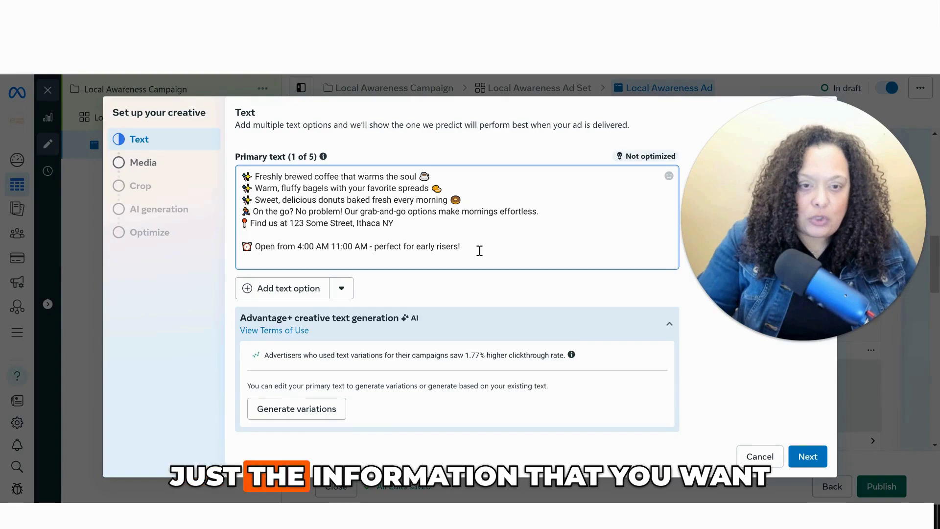
Remove the blank line at the end of the primary text and add a second primary text option
key("BackSpace")
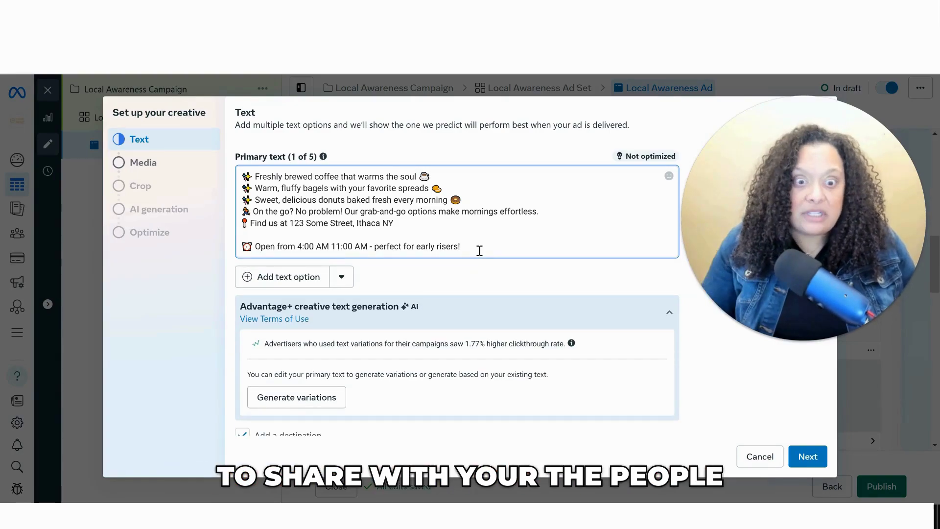
left_click(292, 280)
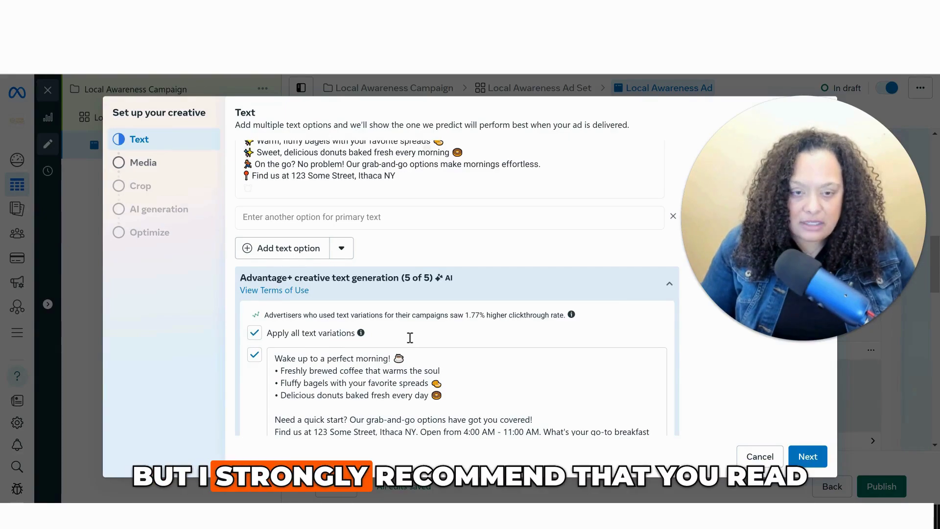
Go through the generated primary text variations and deselect the one ending in "Ready to start your day off right?"
scroll(409, 340, "down", 4)
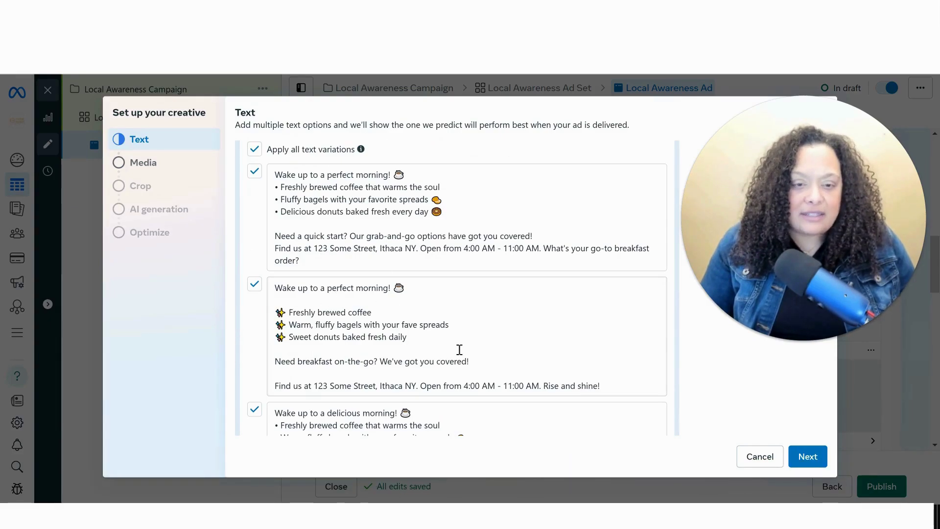
scroll(459, 349, "down", 3)
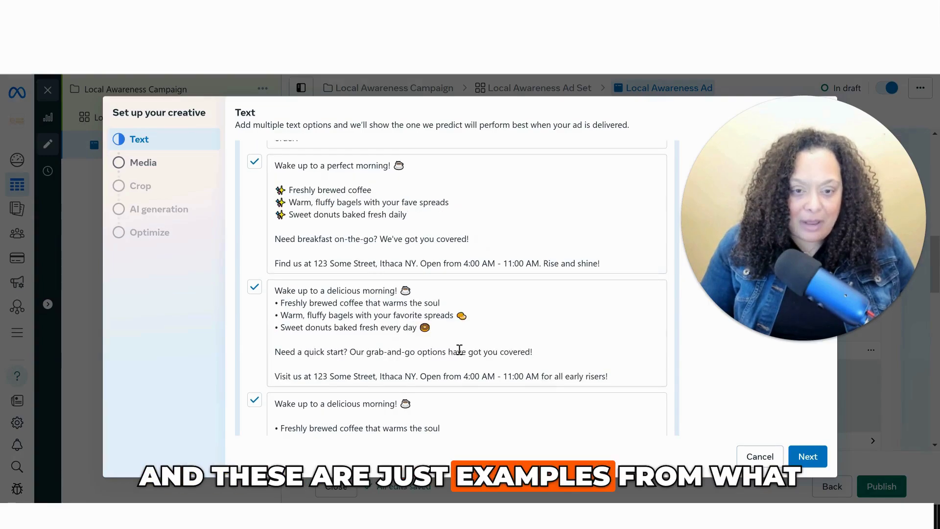
scroll(259, 292, "down", 3)
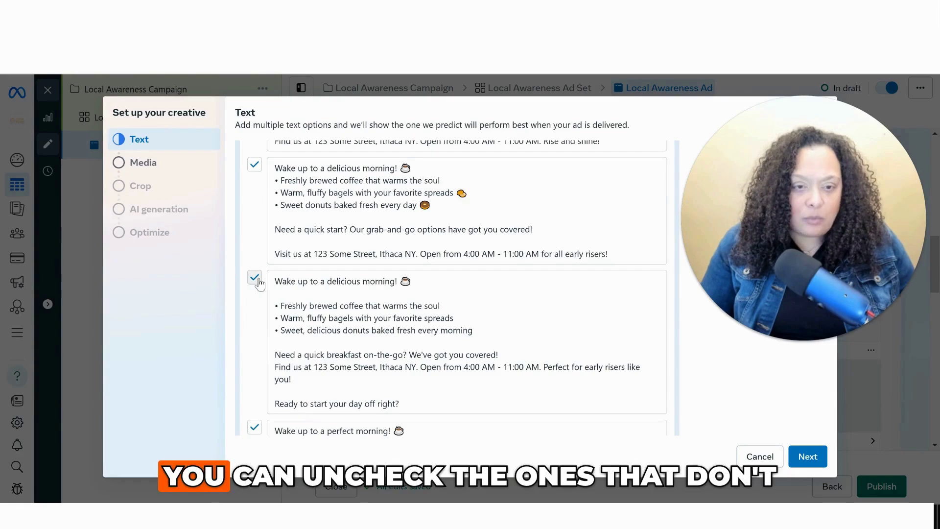
left_click(256, 280)
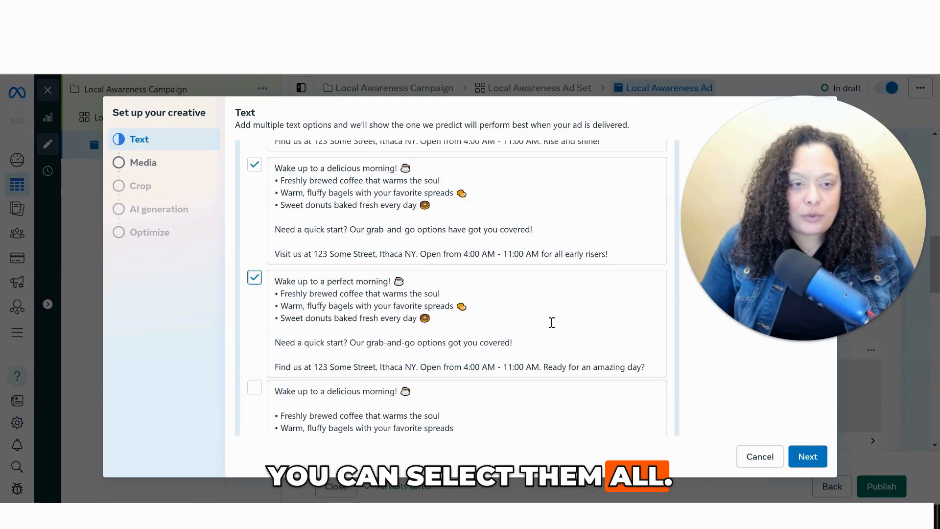
Set the ad headline to "☕ Start Your Day the Right Way! 🥐🍩"
scroll(551, 323, "down", 5)
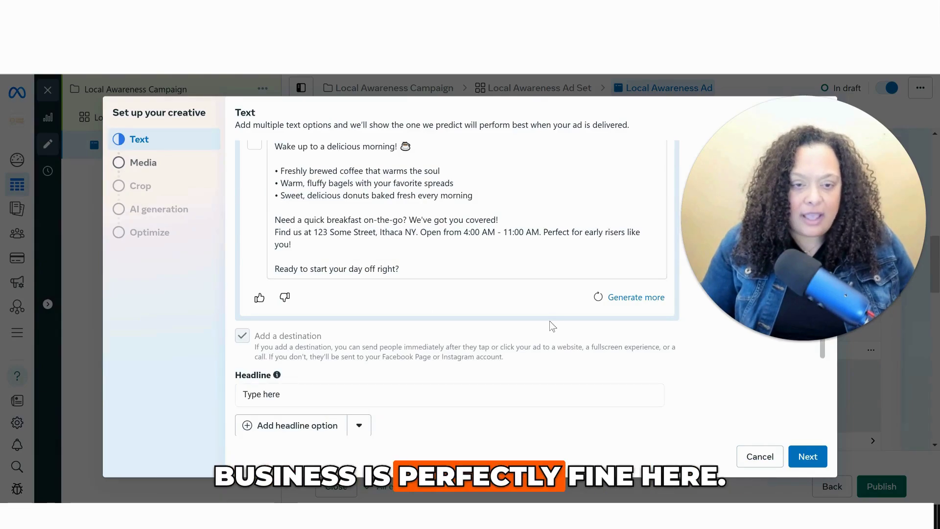
scroll(98, 297, "down", 3)
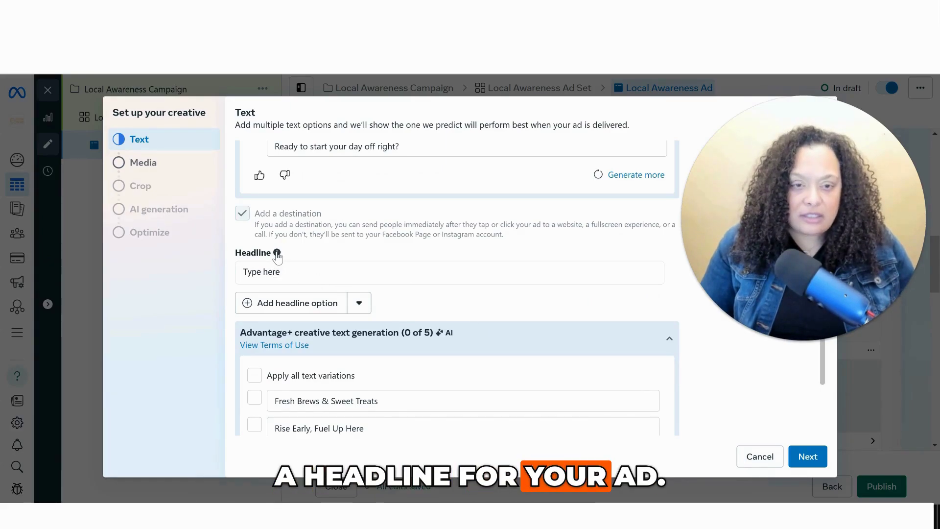
mouse_move(278, 256)
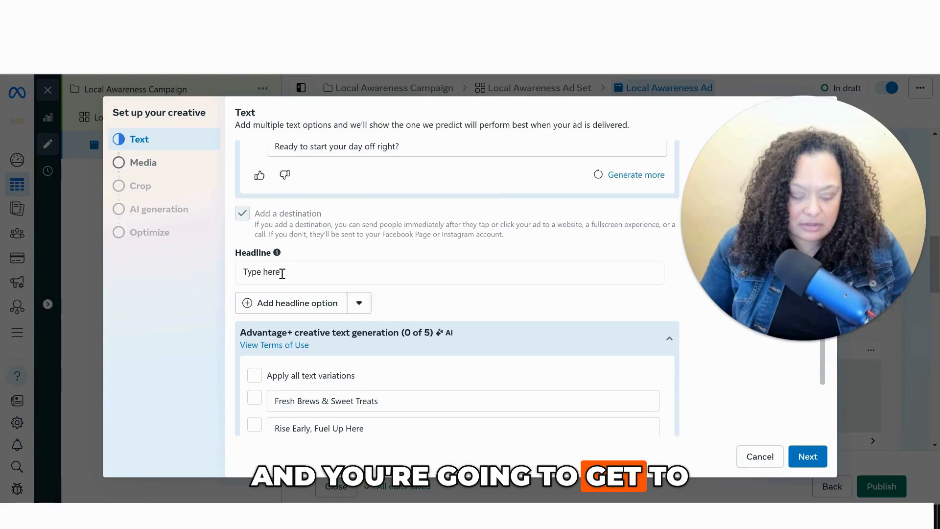
left_click(282, 273)
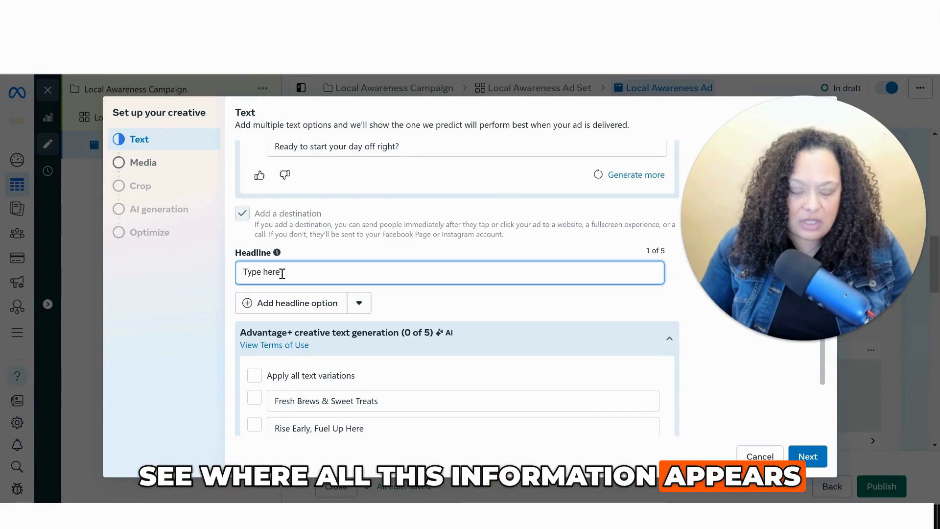
type("☕ Start Your Day the Right Way! 🥐🍩")
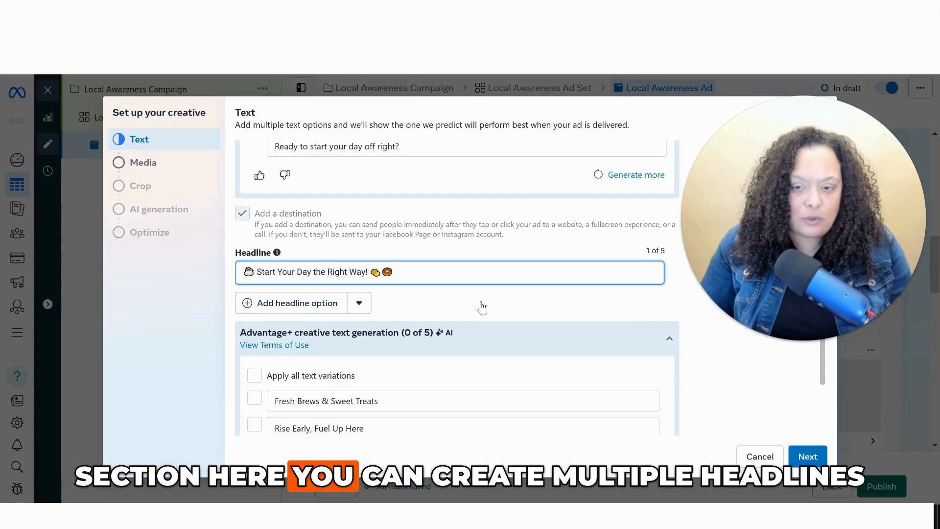
scroll(481, 306, "down", 5)
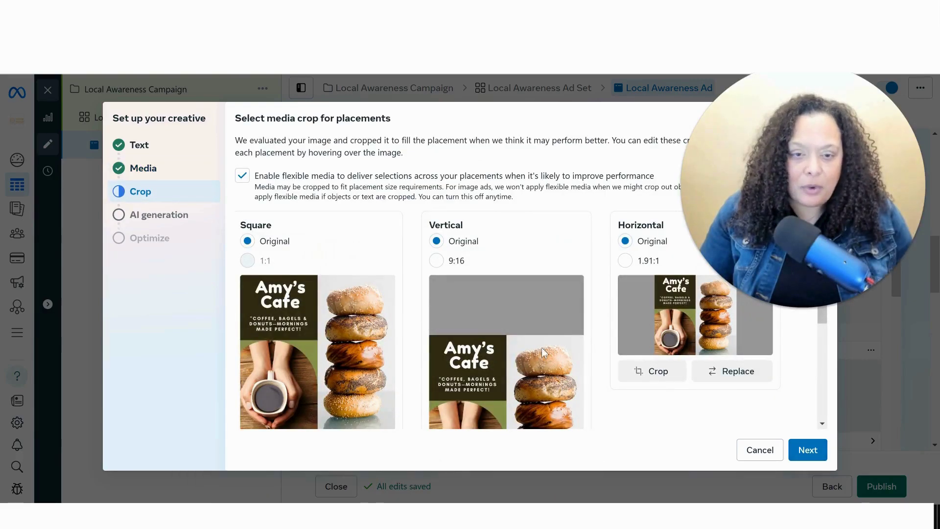
Check the image's square, vertical and horizontal crop previews and the setup options for AI-generated image variations
scroll(806, 335, "down", 3)
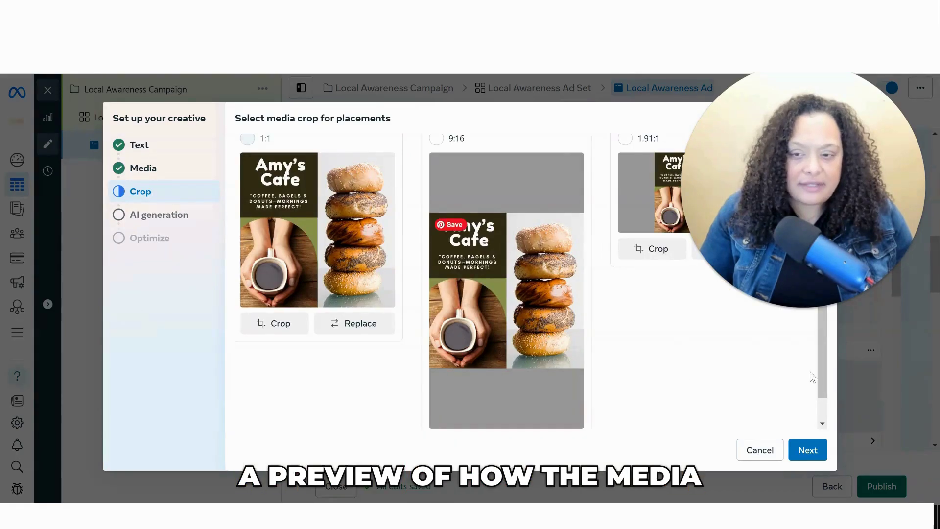
scroll(814, 373, "up", 3)
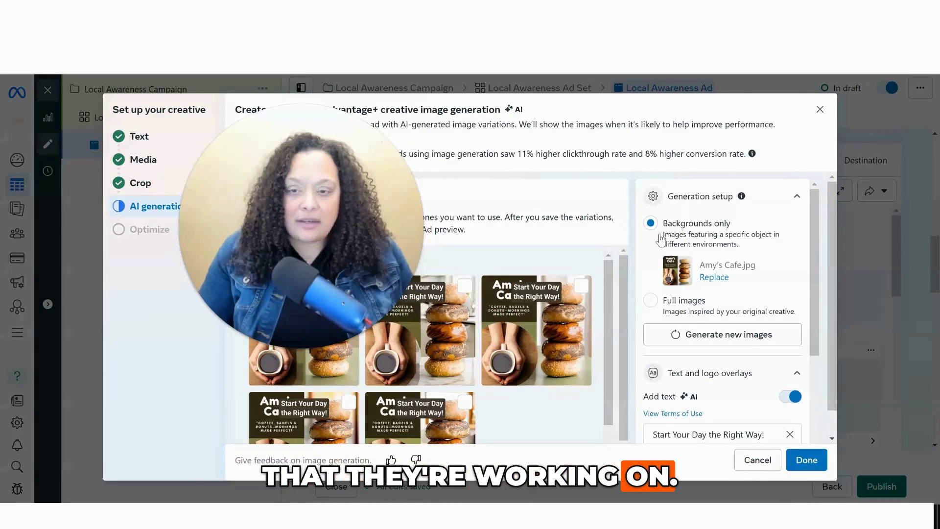
mouse_move(708, 238)
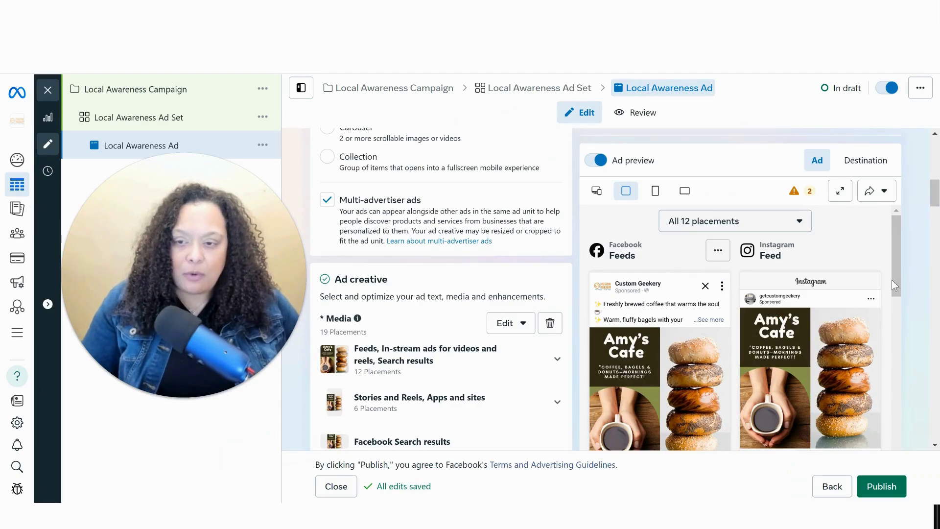
Review the ad previews for the various placements, plus the media, primary text and selected text variations
left_click_drag(900, 295, 896, 315)
scroll(896, 321, "down", 3)
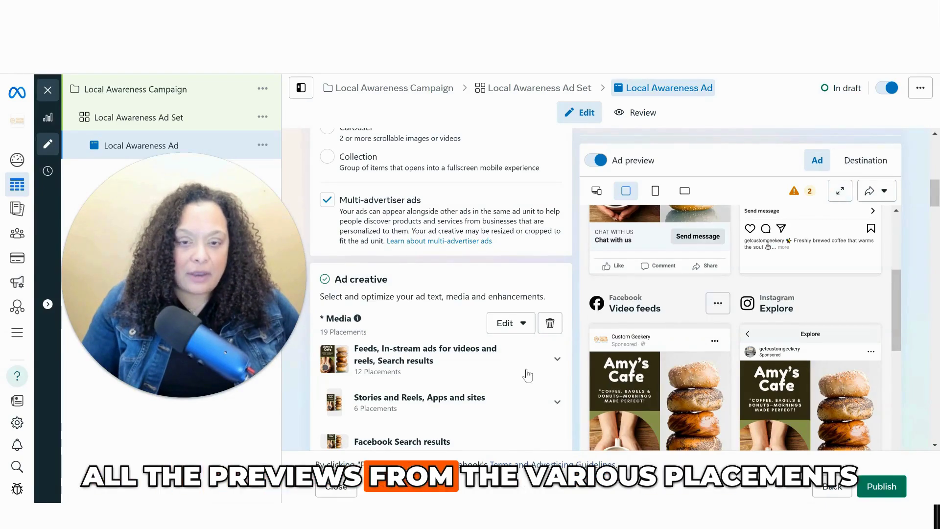
scroll(526, 373, "down", 3)
scroll(527, 374, "down", 1)
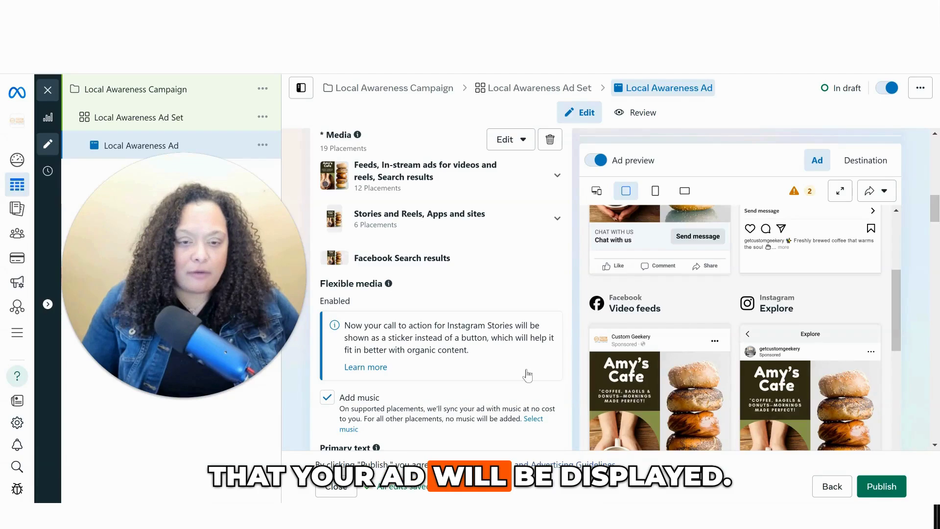
scroll(528, 374, "down", 5)
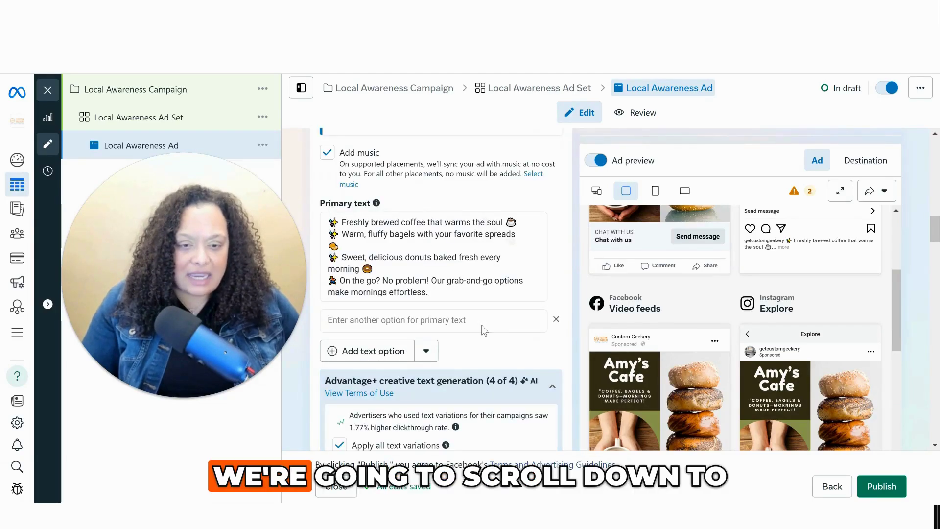
scroll(484, 329, "down", 4)
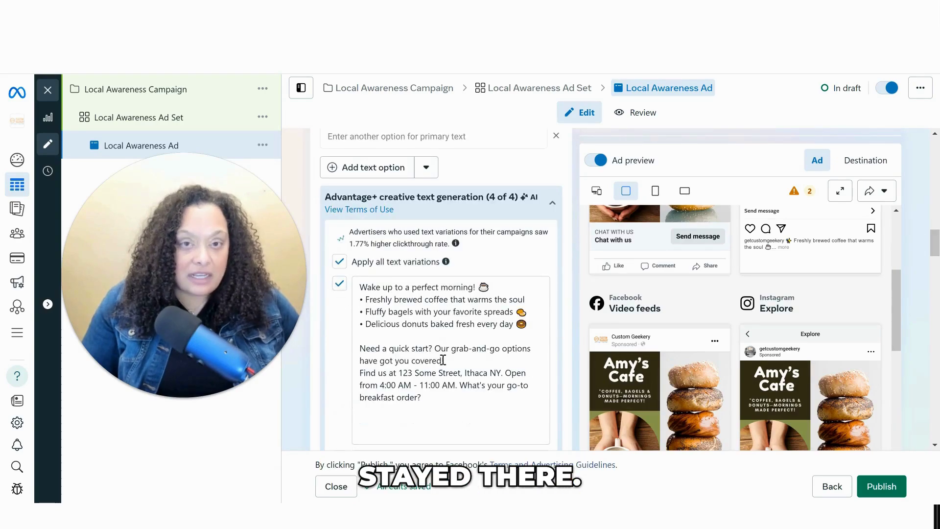
scroll(464, 359, "down", 6)
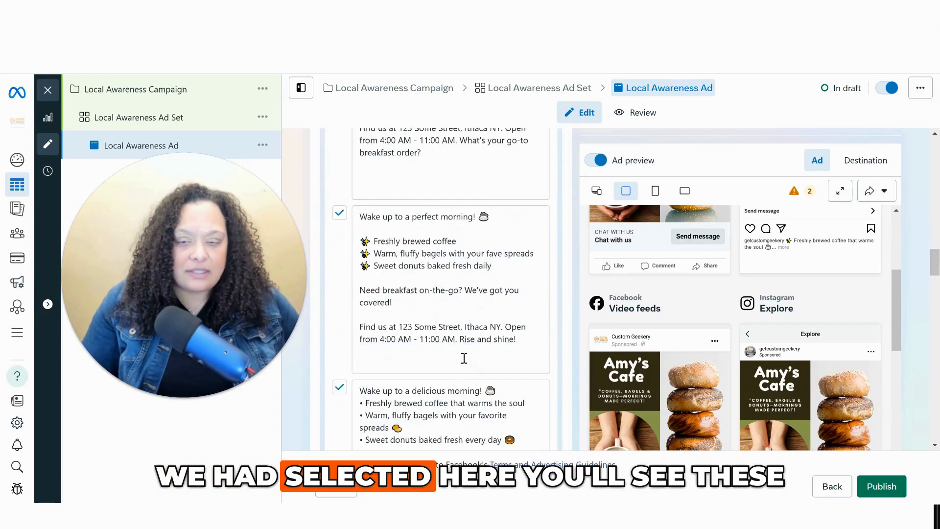
Look through the call to action options for the ad and choose Contact us
scroll(464, 359, "down", 7)
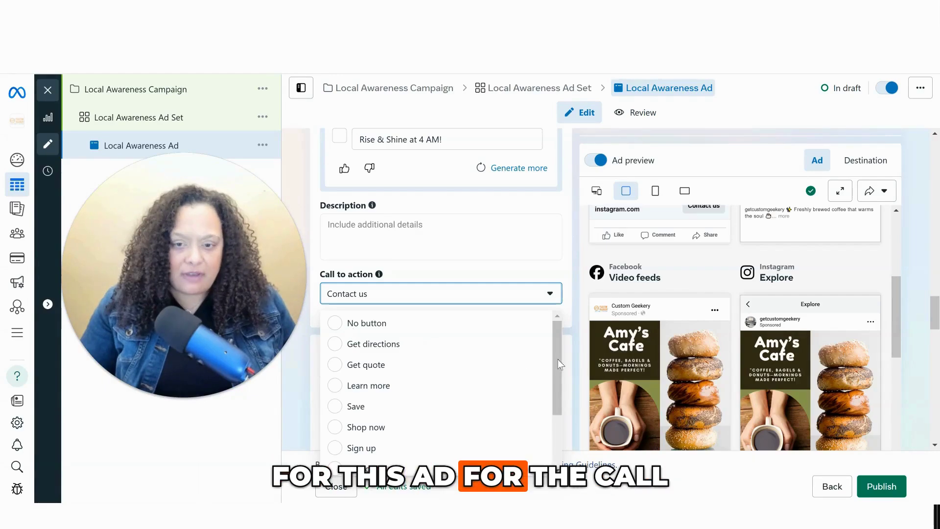
left_click(557, 360)
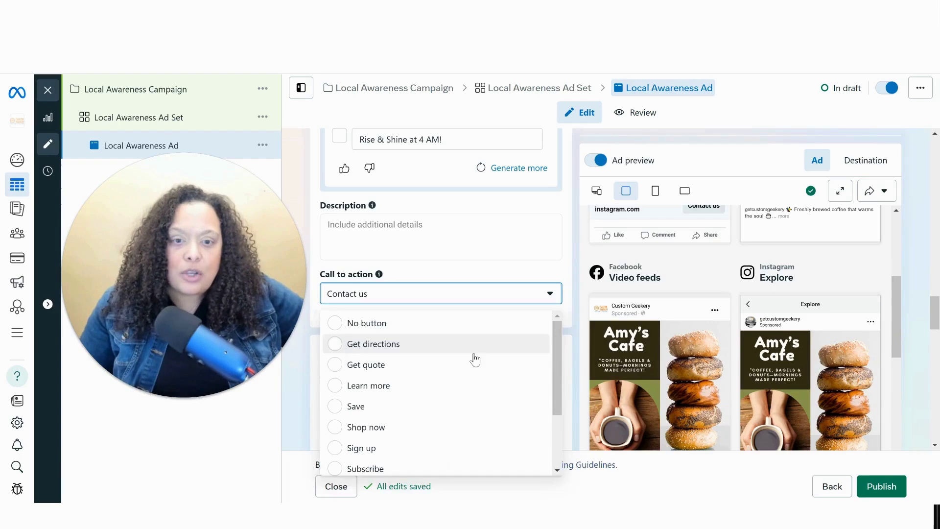
left_click_drag(557, 381, 559, 460)
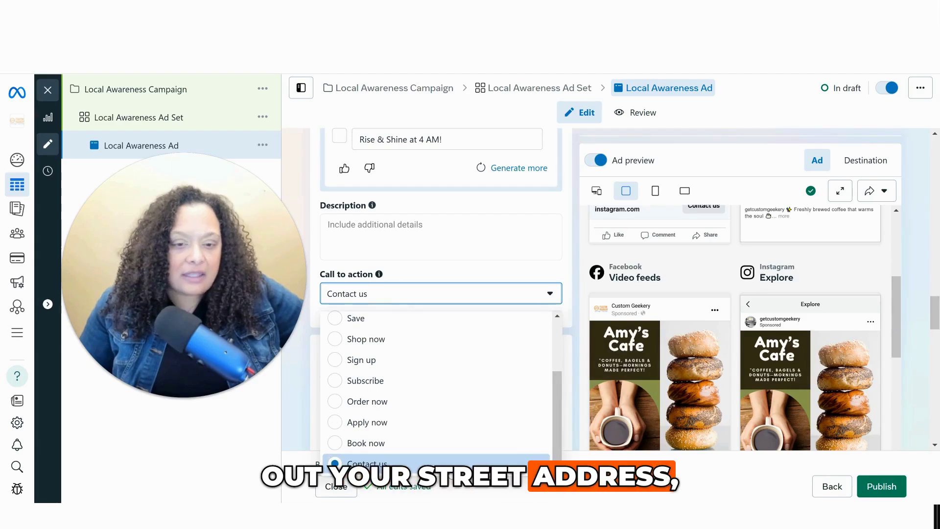
left_click(455, 460)
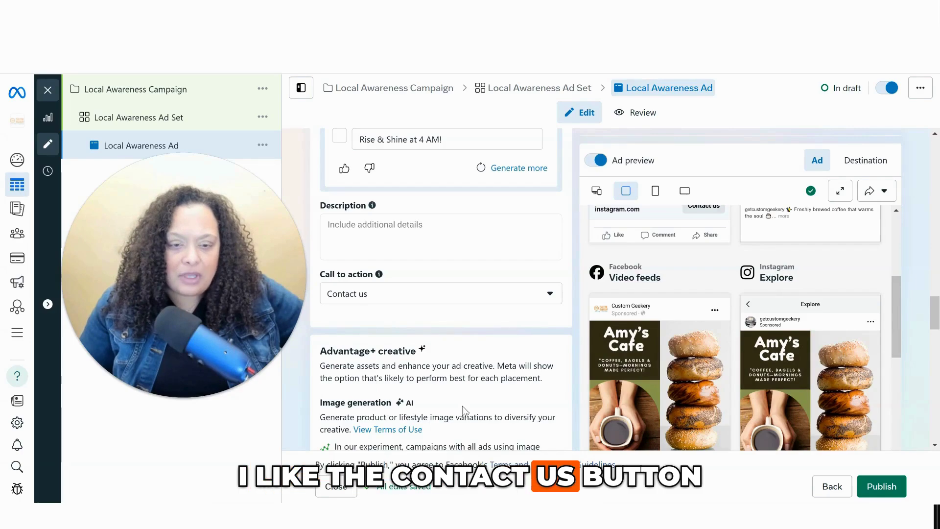
Start adding an event in the optional event details of the Local Awareness Ad
scroll(460, 352, "down", 3)
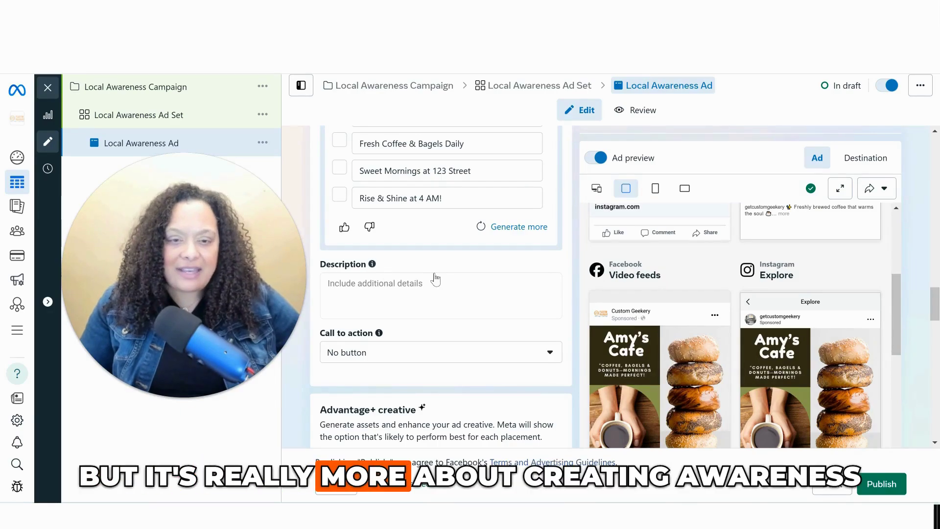
scroll(440, 283, "down", 3)
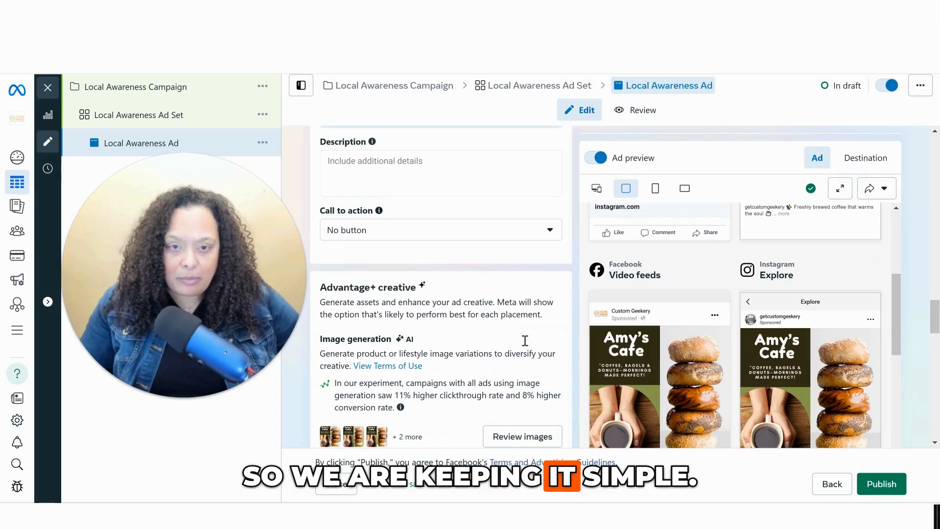
scroll(524, 341, "down", 6)
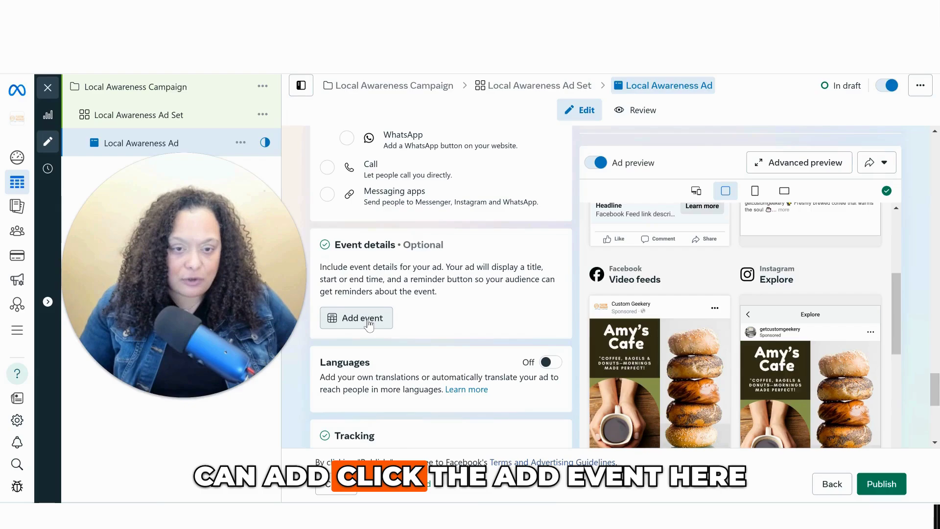
left_click(367, 320)
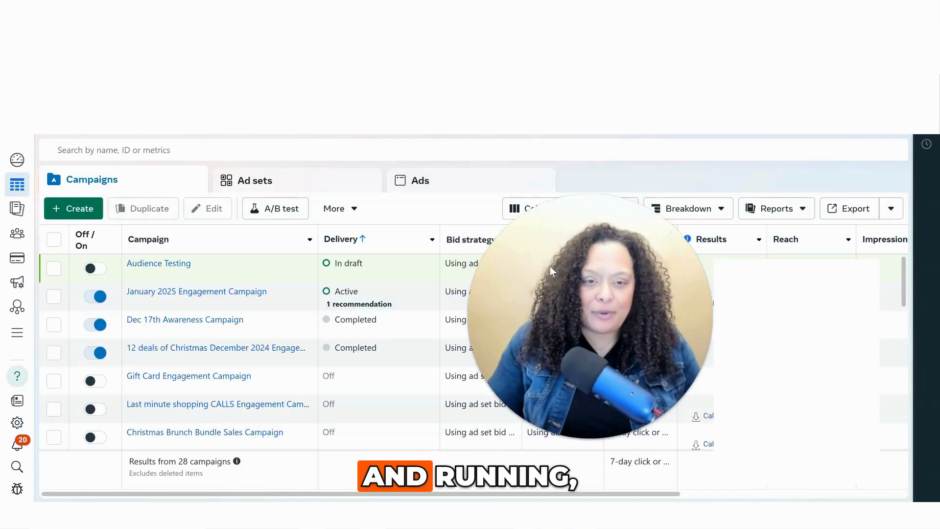
Check the delivery status of the January 2025 Engagement Campaign in the campaigns list
mouse_move(358, 300)
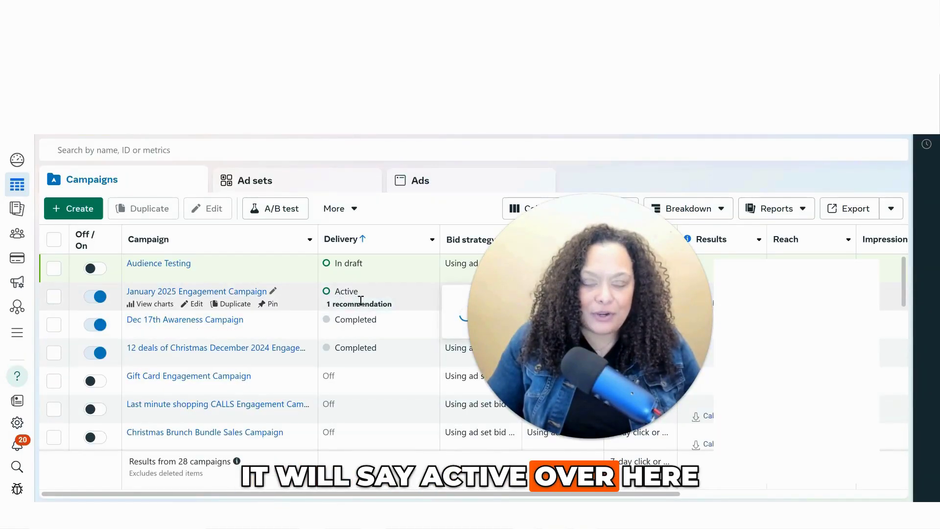